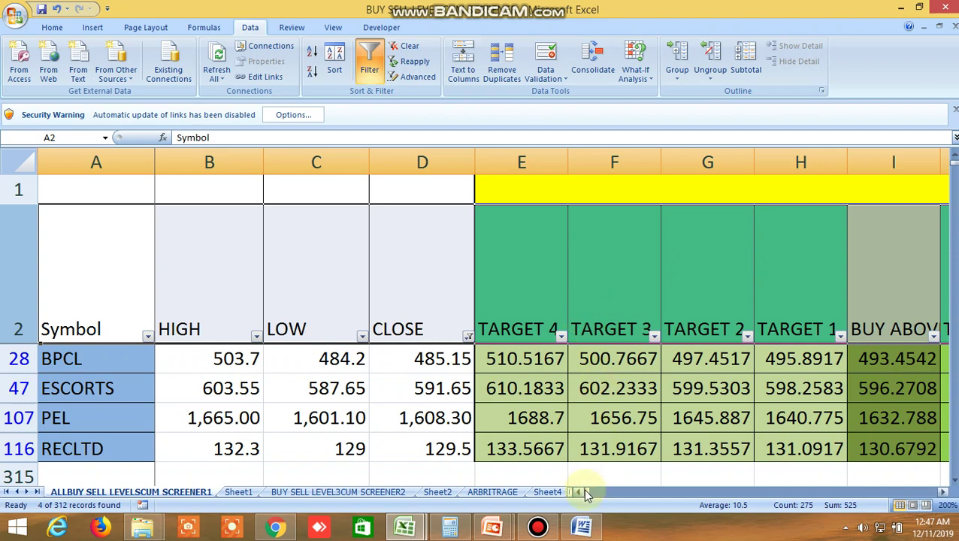
Review the filtered stocks' buy/sell levels, then inspect BPCL's 20 DEMA and adjacent 20 EMA formulas.
drag(589, 493, 592, 494)
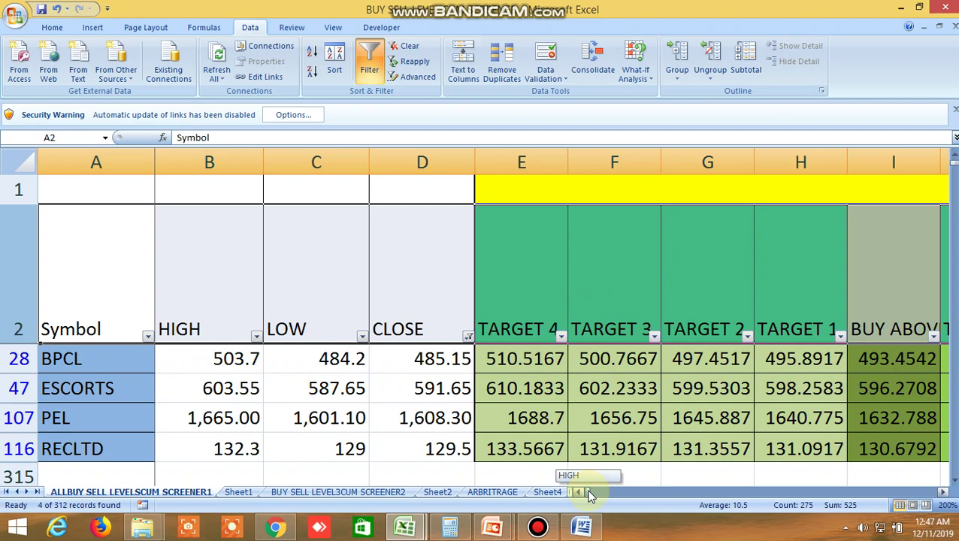
mouse_move(590, 491)
mouse_down()
mouse_move(650, 505)
mouse_move(701, 499)
mouse_move(591, 490)
mouse_move(602, 499)
mouse_up()
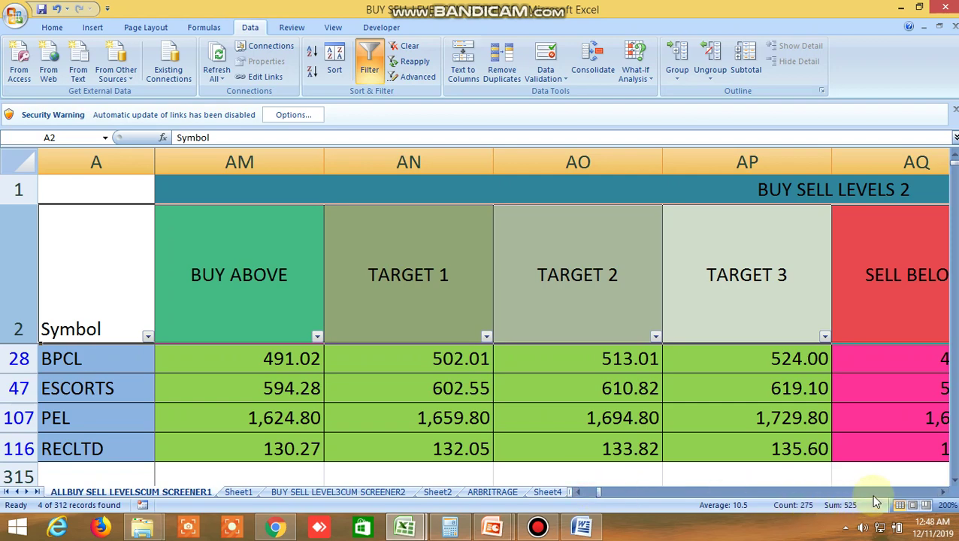
drag(943, 492, 946, 498)
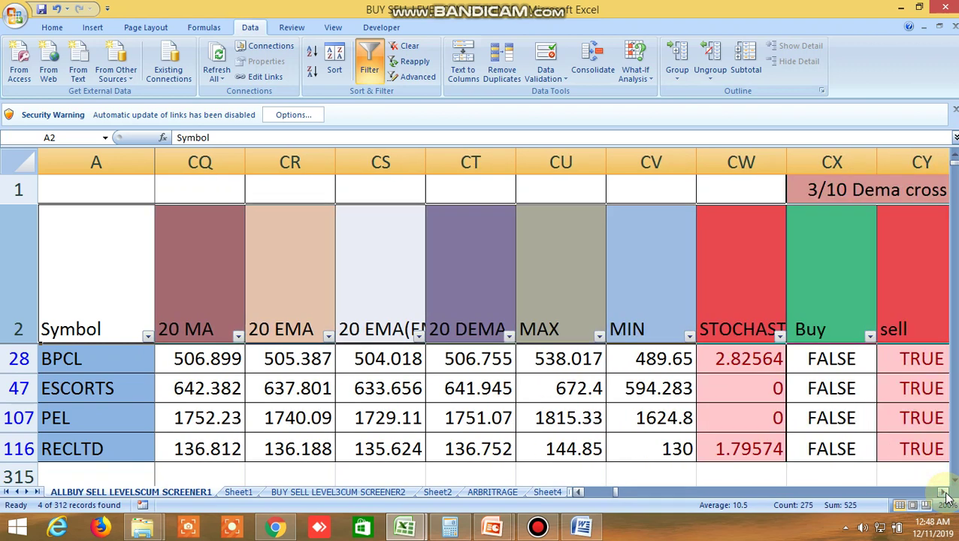
click(478, 360)
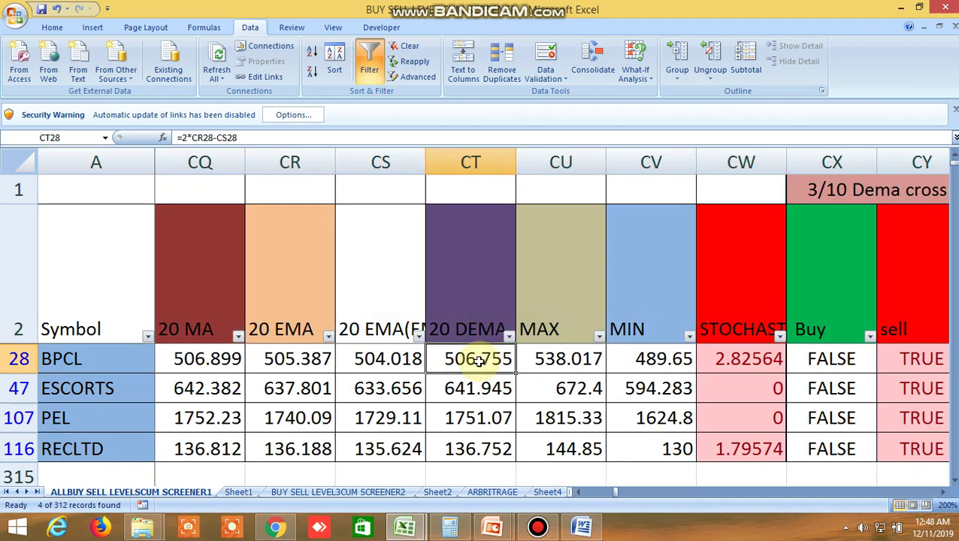
click(381, 357)
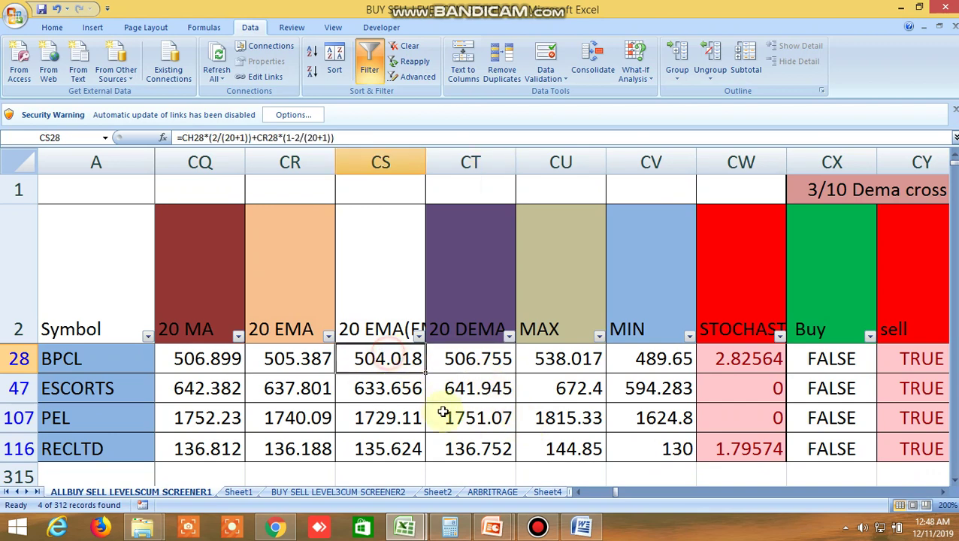
click(482, 470)
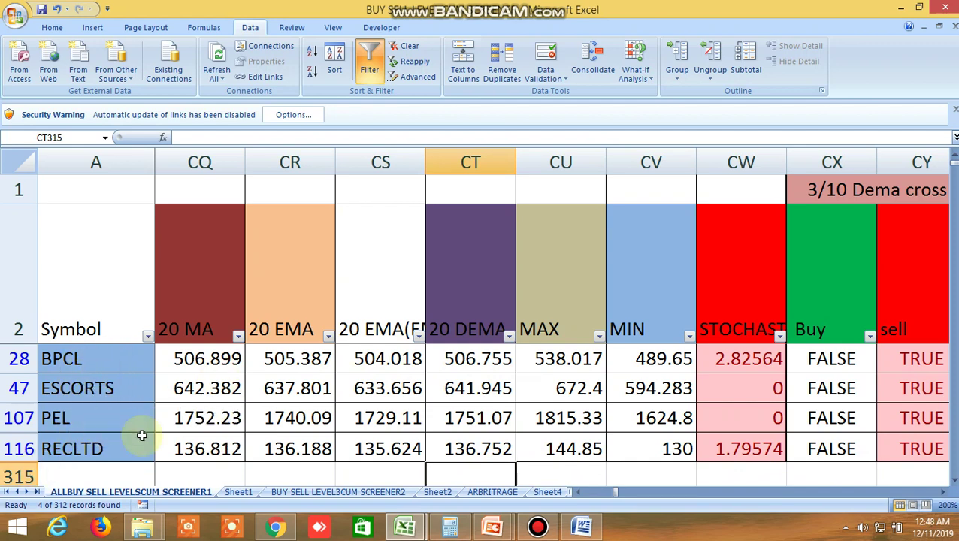
Review the DEMA, EMA and SMA cross signals through the LTP versus 5- and 20-day high/low columns, returning to the first columns.
click(944, 493)
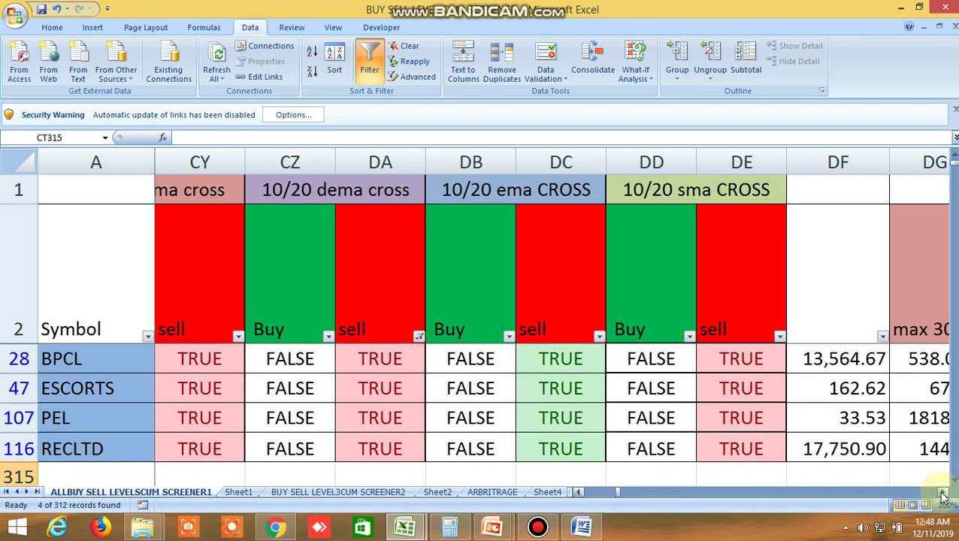
drag(944, 493, 943, 496)
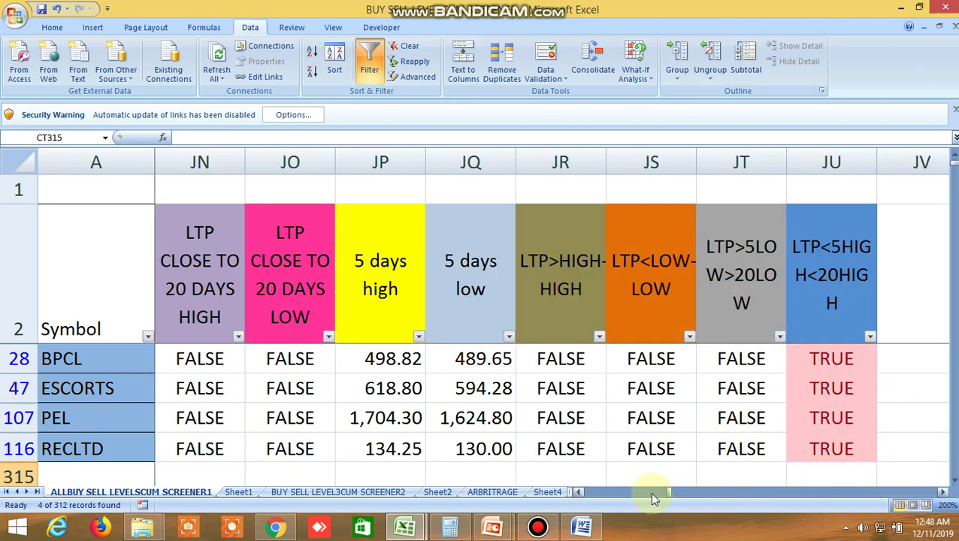
drag(666, 492, 526, 496)
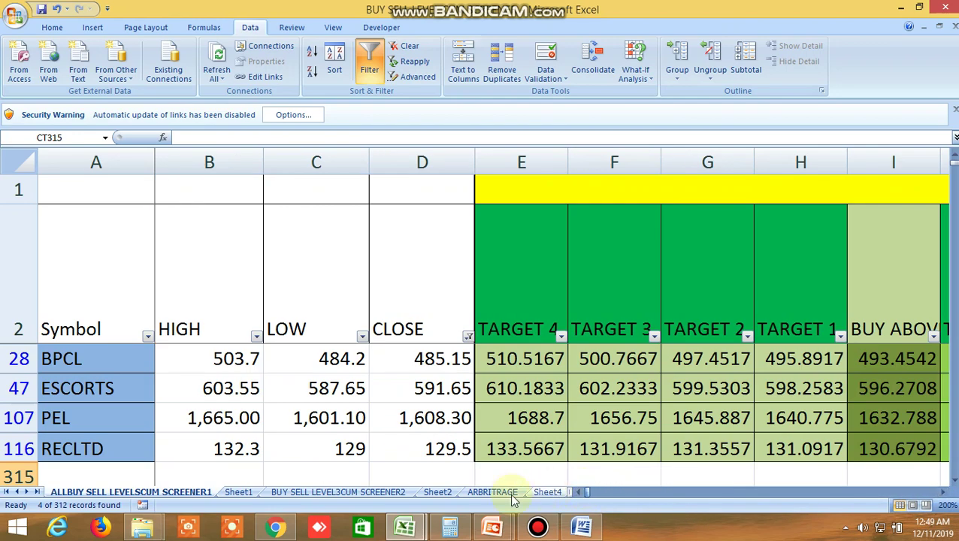
Open the BUY SELL LEVEL3CUM SCREENER2 sheet and inspect the UPTREND and DOWNTREND headings of BUY SELL LEVELS 3.
click(333, 494)
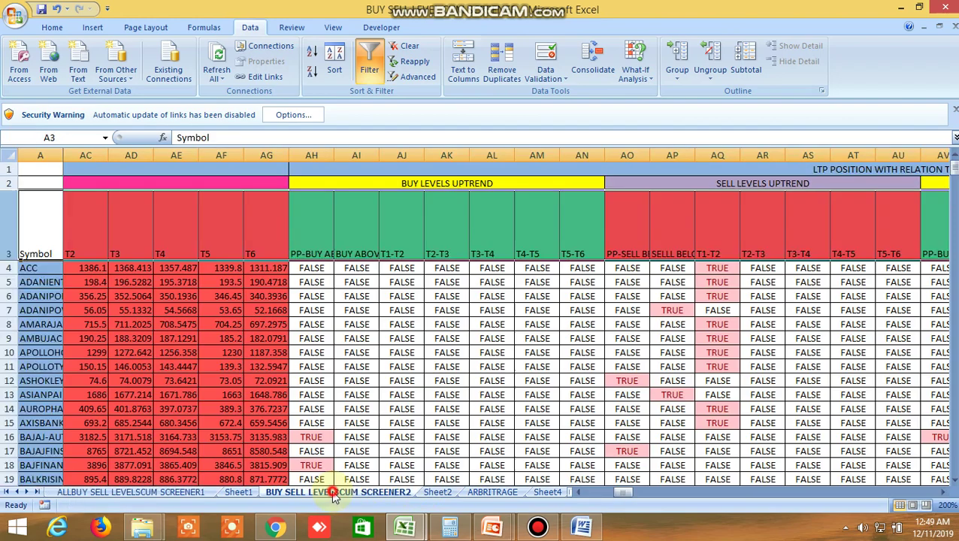
drag(615, 492, 586, 501)
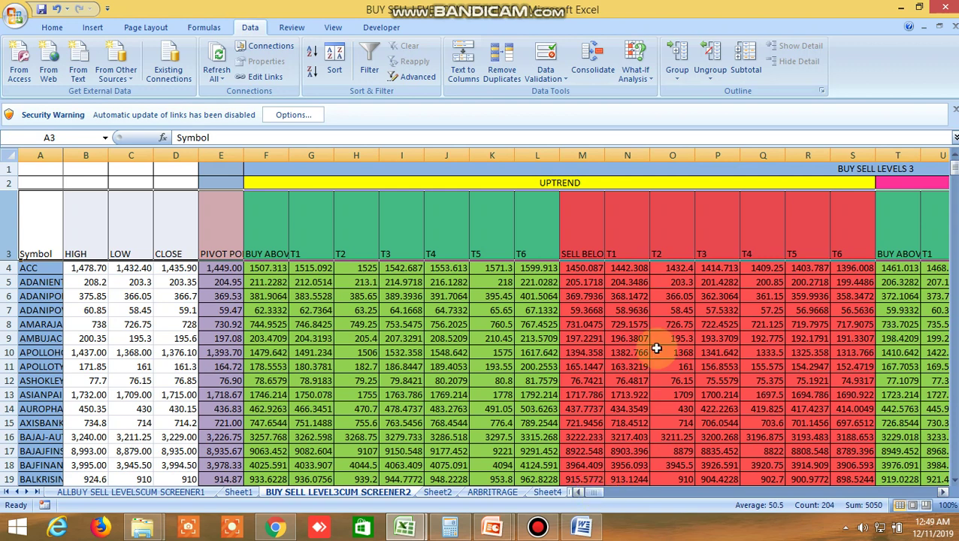
click(595, 182)
click(907, 181)
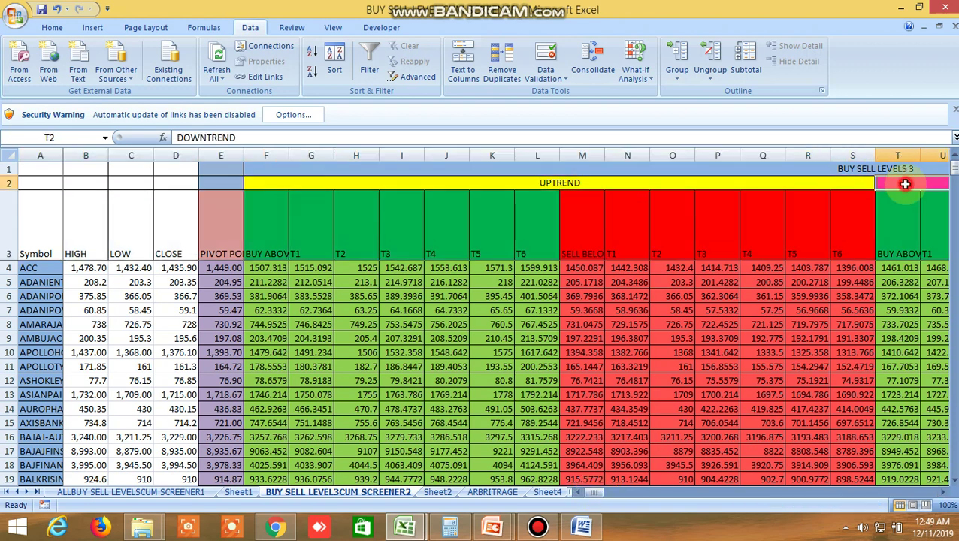
click(596, 182)
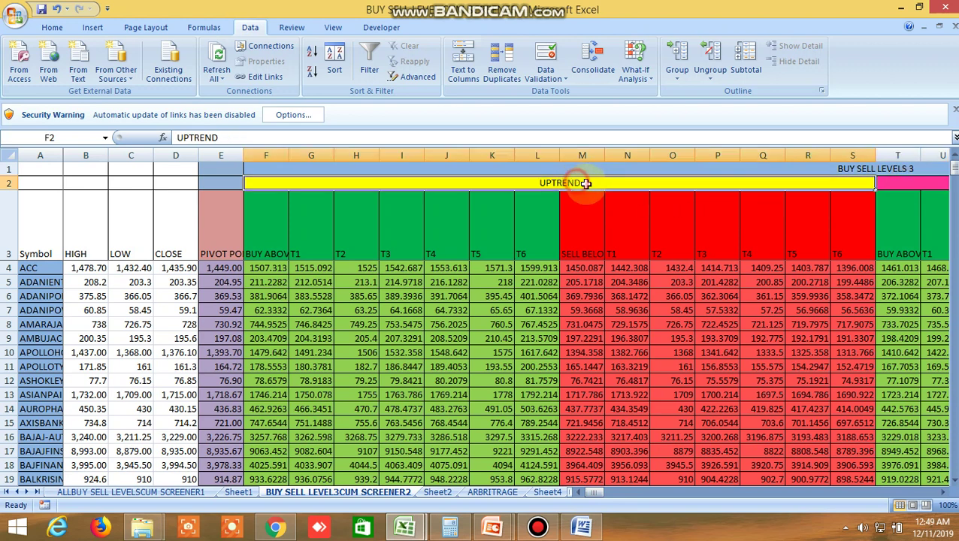
click(905, 182)
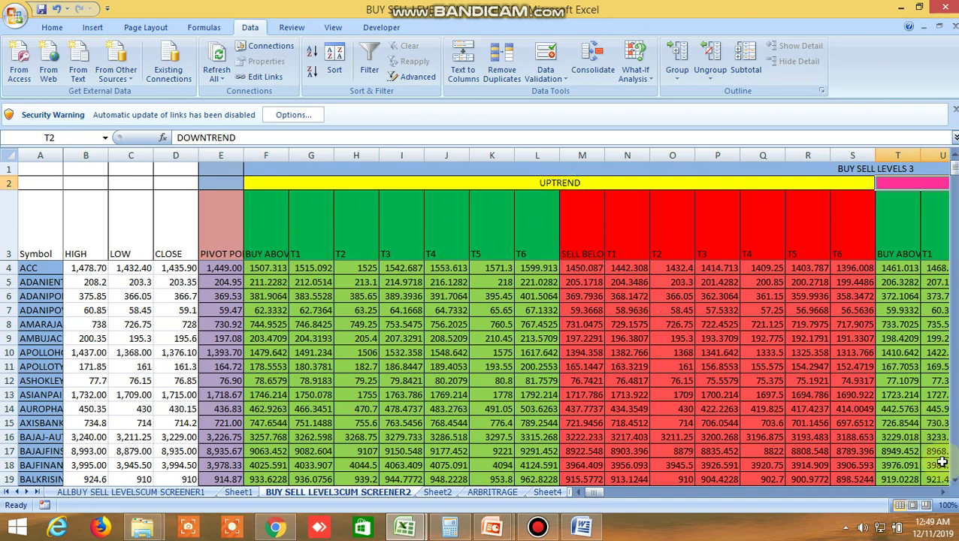
Examine the buy and sell entry levels and targets T1 to T6 in the DOWNTREND section.
click(943, 493)
click(944, 493)
click(943, 493)
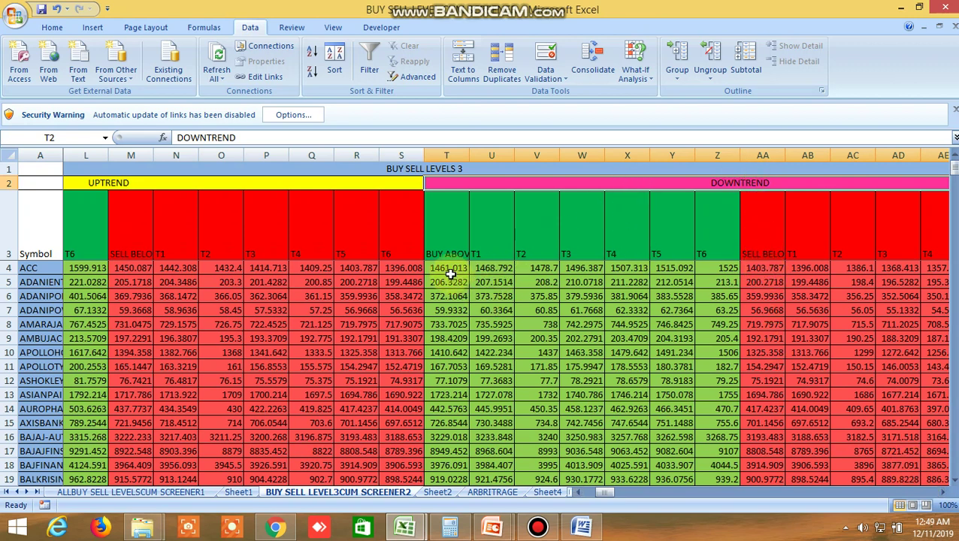
click(944, 493)
click(944, 493)
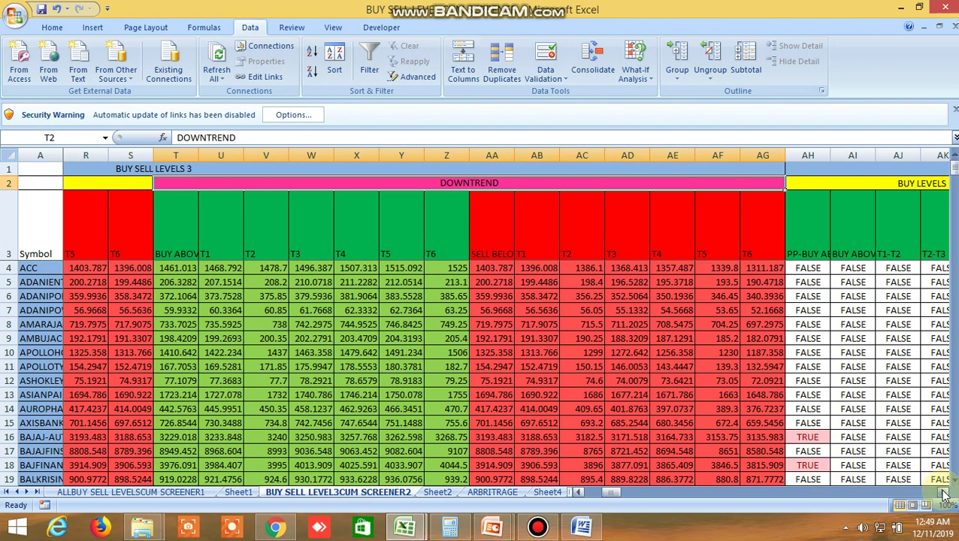
Examine the uptrend buy and sell columns showing LTP position with relation to buy sell levels.
click(944, 493)
click(944, 493)
click(944, 493)
click(944, 493)
click(944, 493)
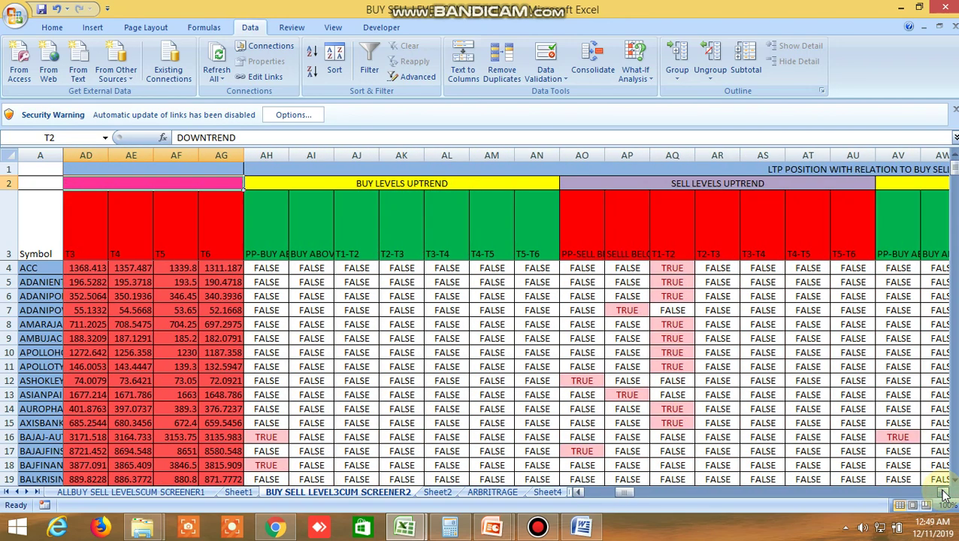
click(943, 493)
click(943, 493)
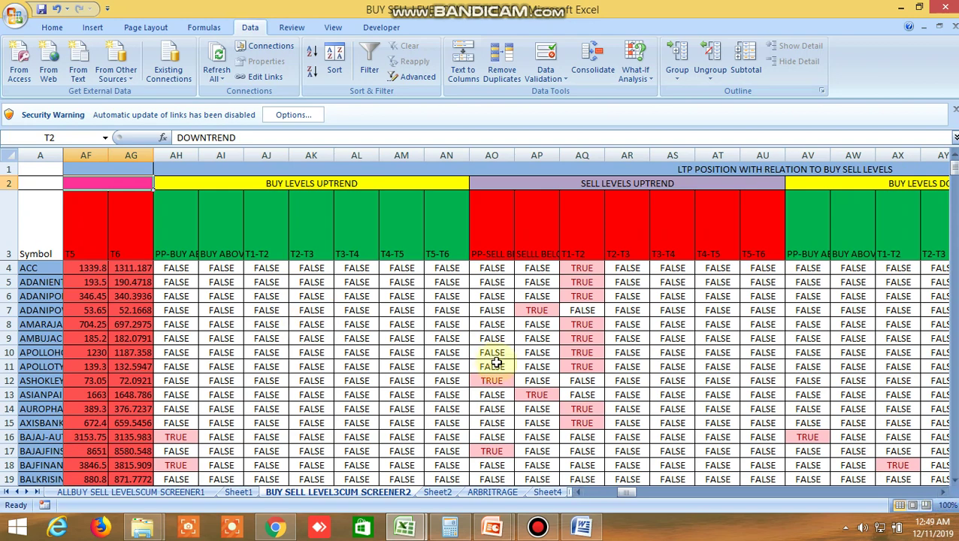
Examine the downtrend sell levels, LTP close-to-entry flags and moving-average cross columns, returning to the sheet's first columns.
click(944, 493)
click(944, 492)
click(945, 493)
click(945, 493)
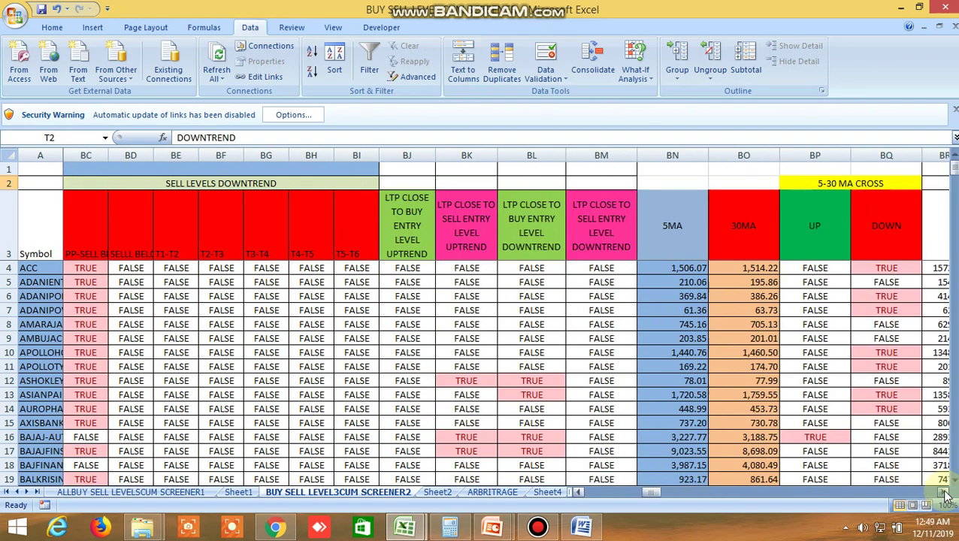
click(945, 493)
click(944, 493)
click(944, 493)
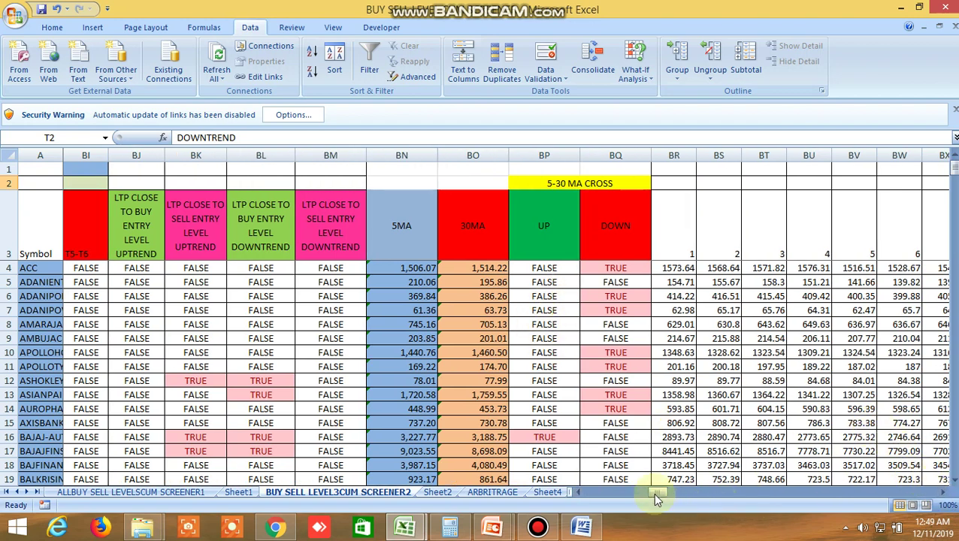
drag(653, 492, 798, 502)
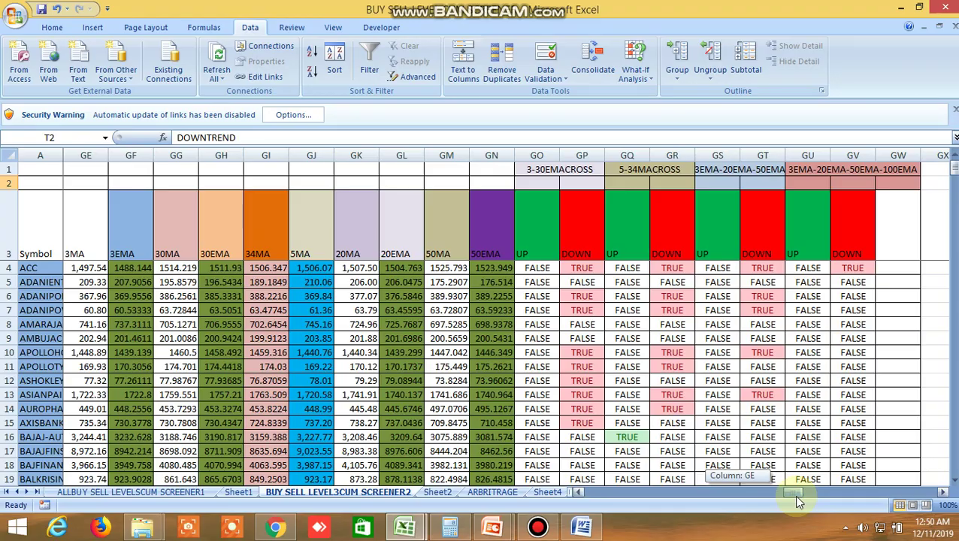
drag(795, 497, 404, 531)
Switch to the BUY SELL LEVEL 3 workbook and show the first rows of its BUY SELL LEVEL sheet.
mouse_move(403, 530)
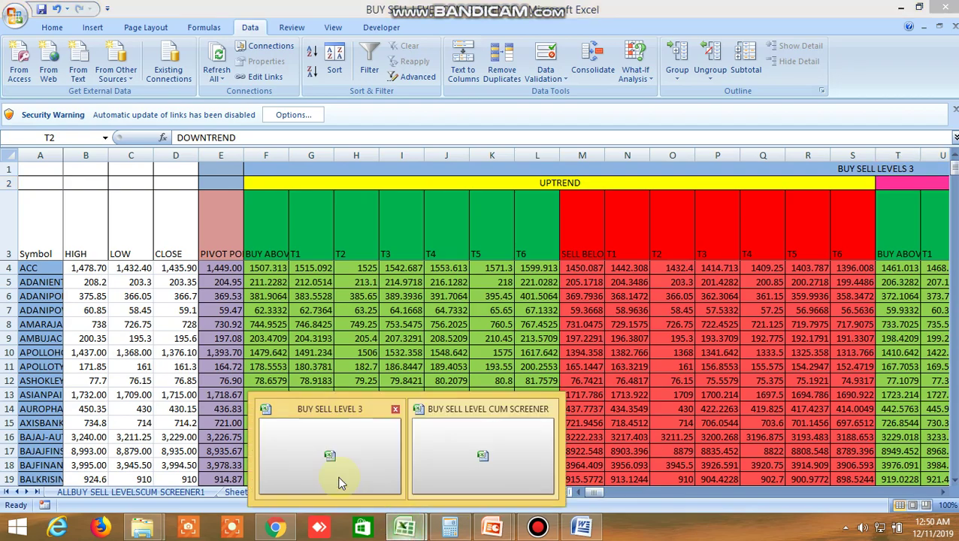
click(336, 478)
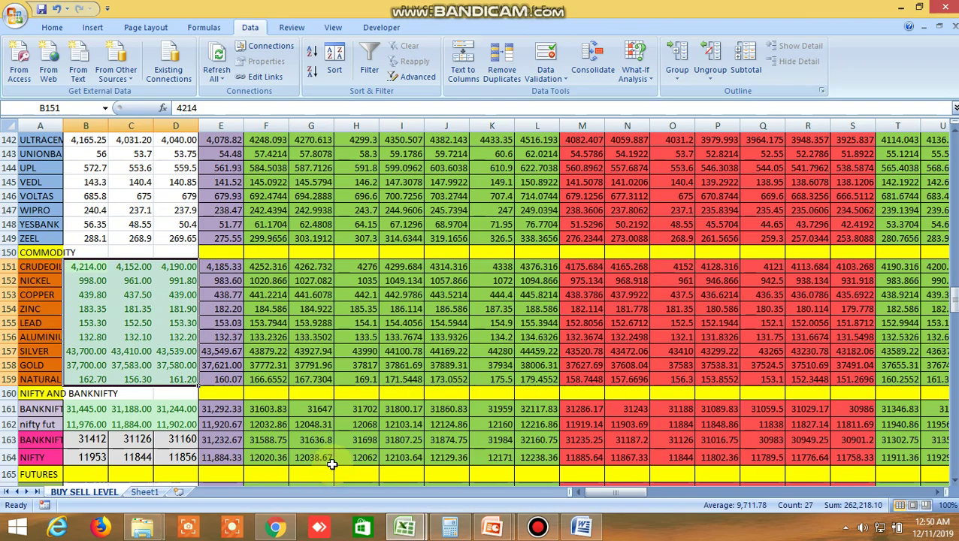
scroll(605, 328, up, 20)
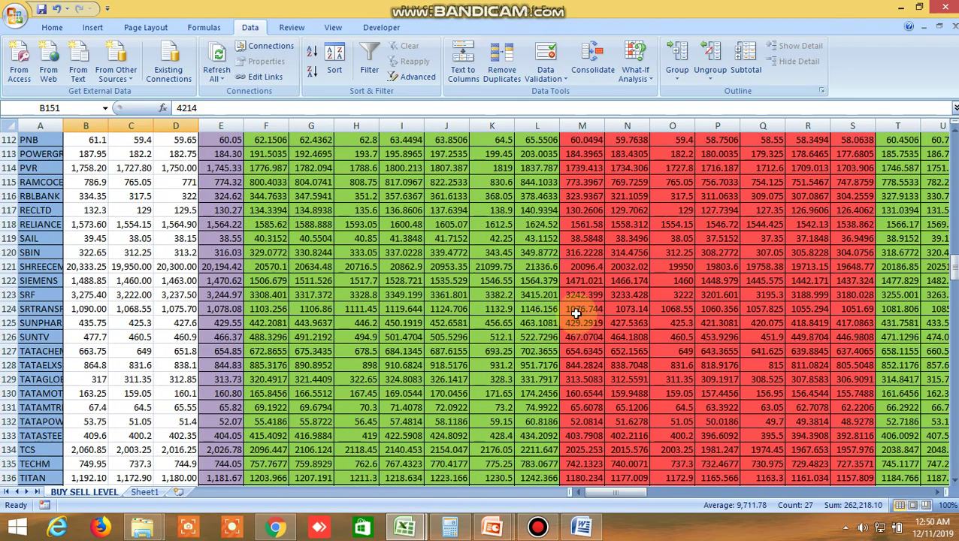
scroll(573, 311, up, 18)
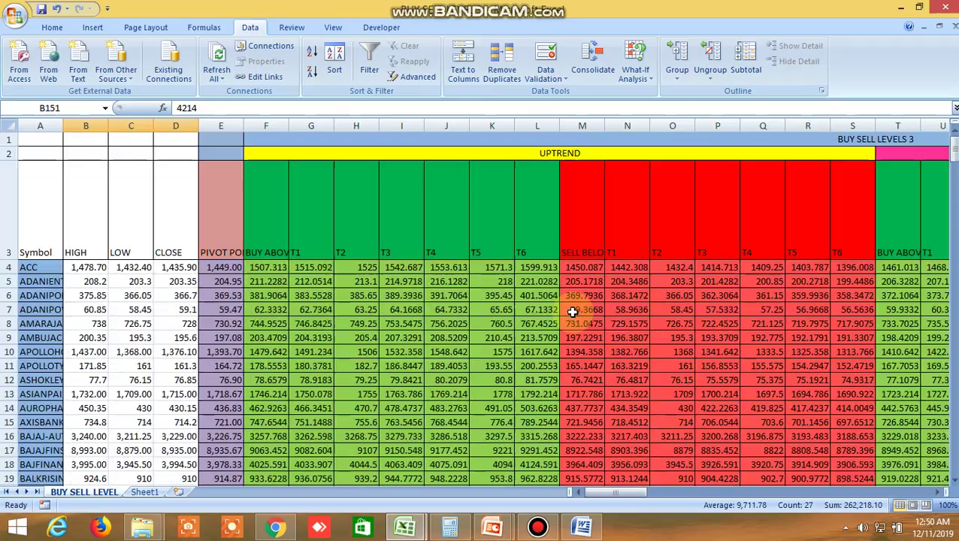
Inspect the current high, low and close minus previous close columns beside HLCC/4, returning to the sheet's first columns.
drag(621, 494, 906, 523)
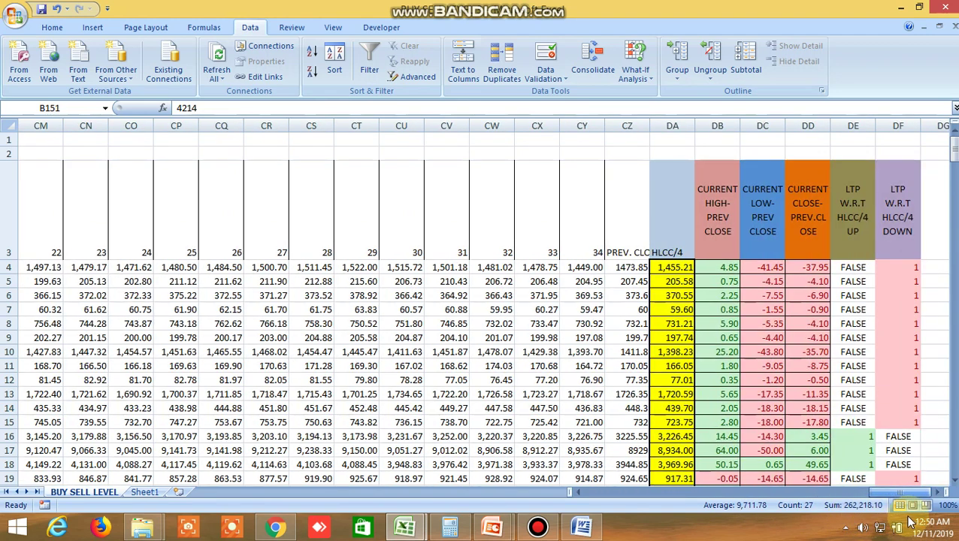
click(716, 210)
click(765, 203)
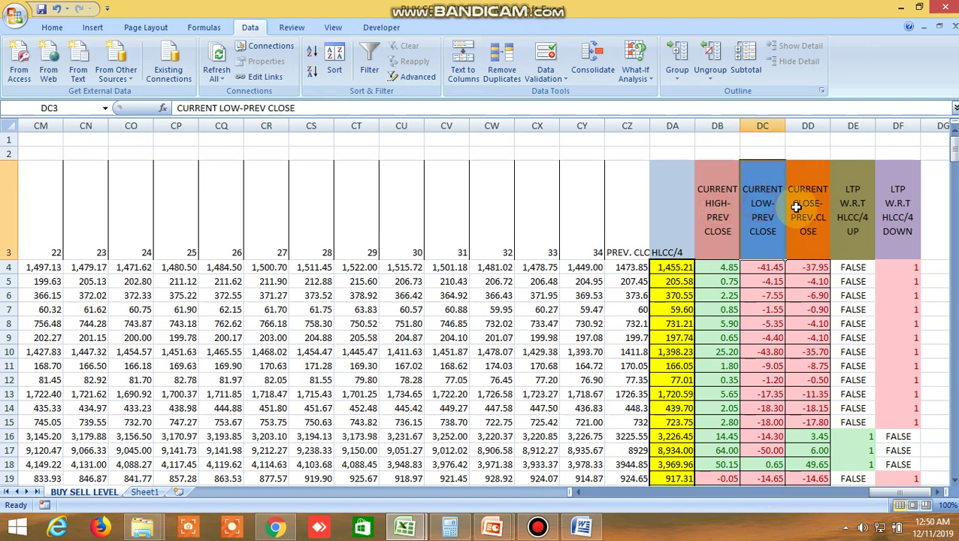
click(814, 207)
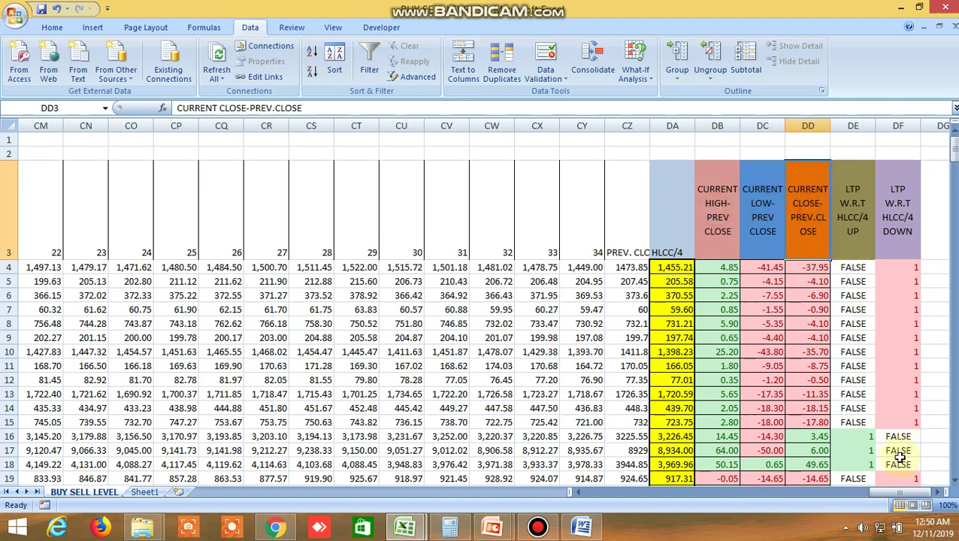
drag(903, 491, 579, 484)
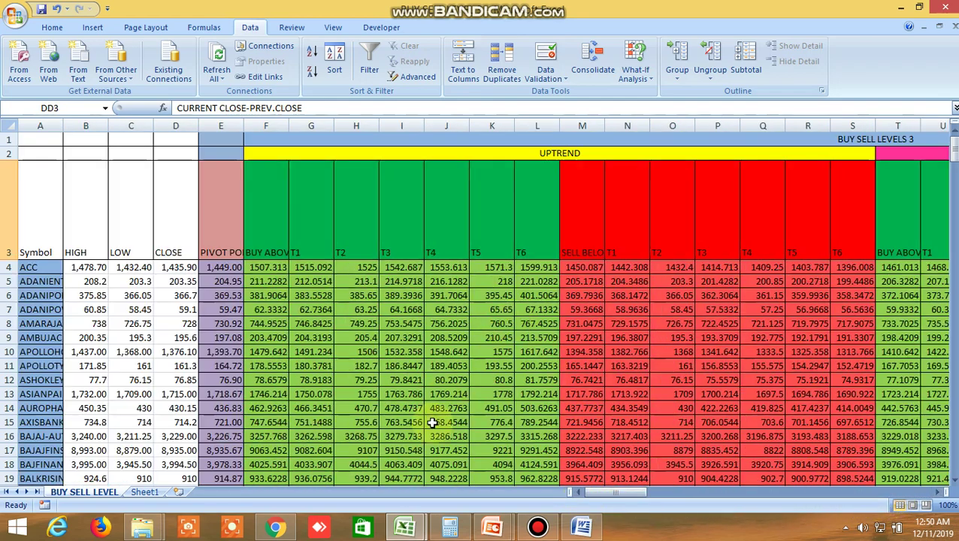
Switch back to the BUY SELL LEVEL CUM SCREENER workbook and open its ALLBUY SELL LEVELSCUM SCREENER1 sheet.
mouse_move(406, 528)
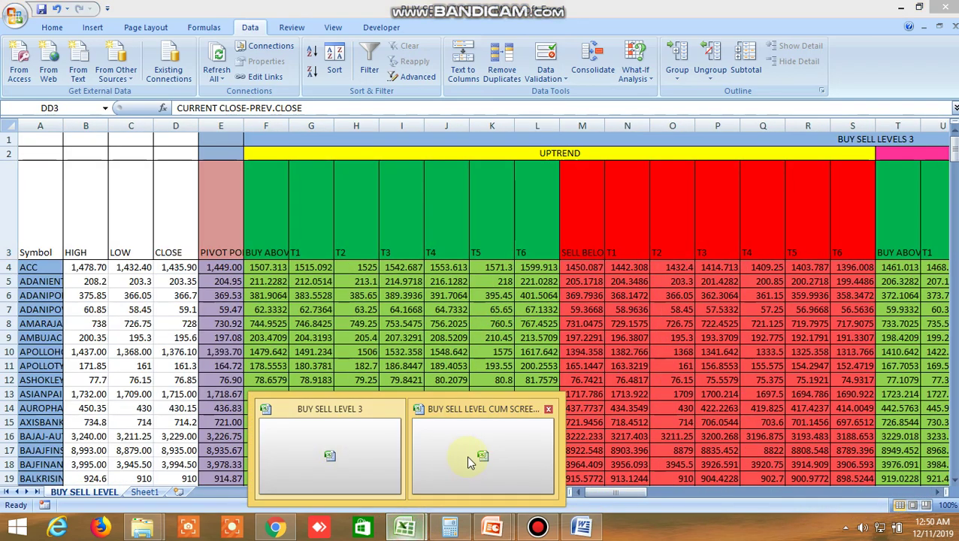
click(471, 452)
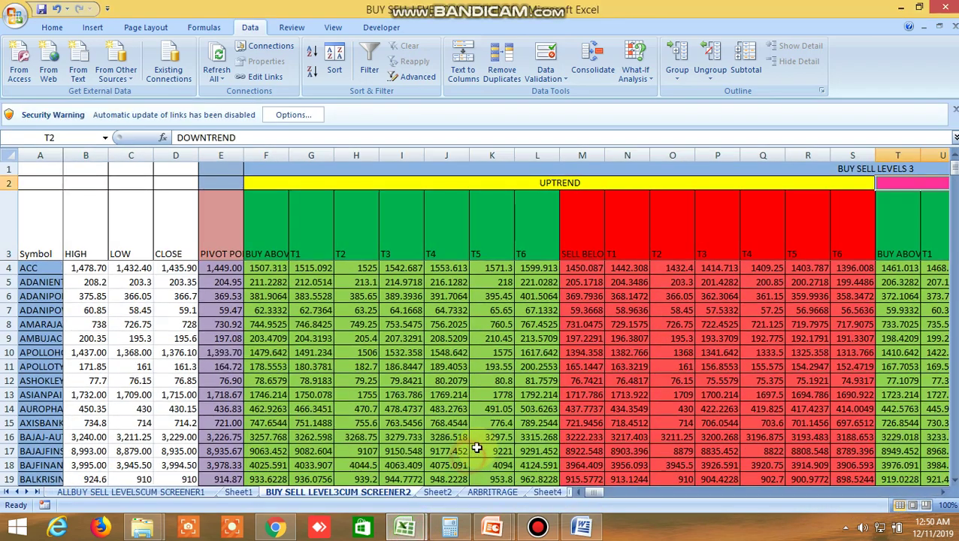
click(166, 494)
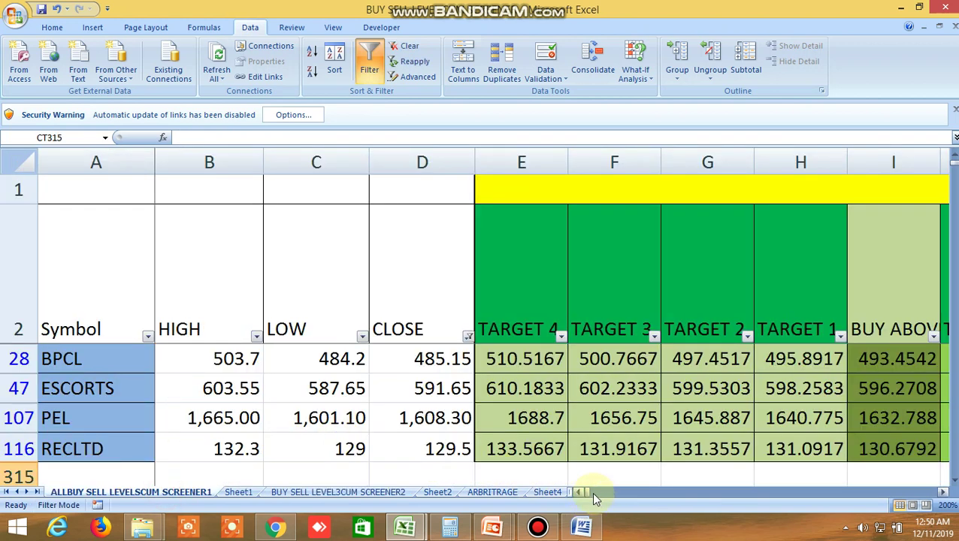
Examine the target columns around BUY ABOVE and inspect BPCL's closing price against these levels.
click(944, 495)
click(944, 495)
click(944, 496)
click(943, 495)
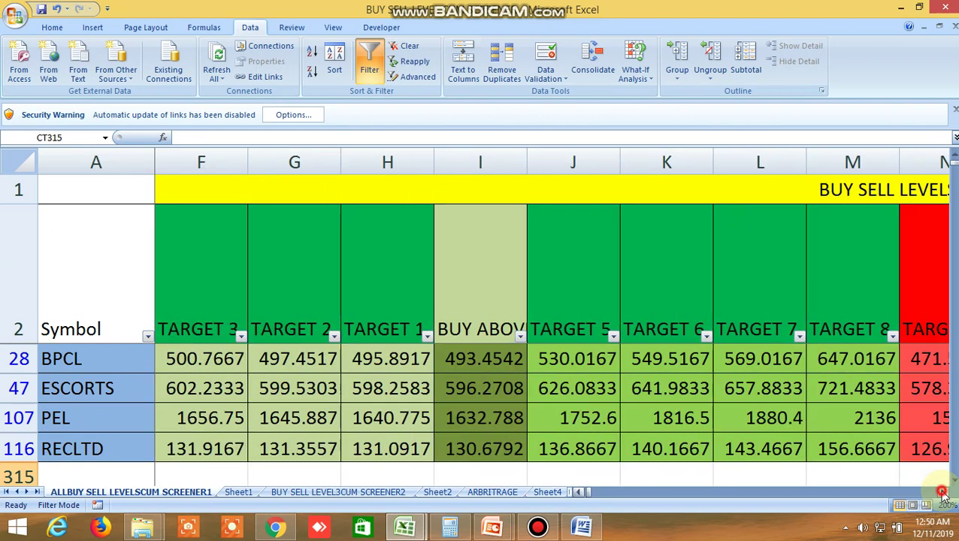
click(579, 493)
click(580, 493)
click(674, 283)
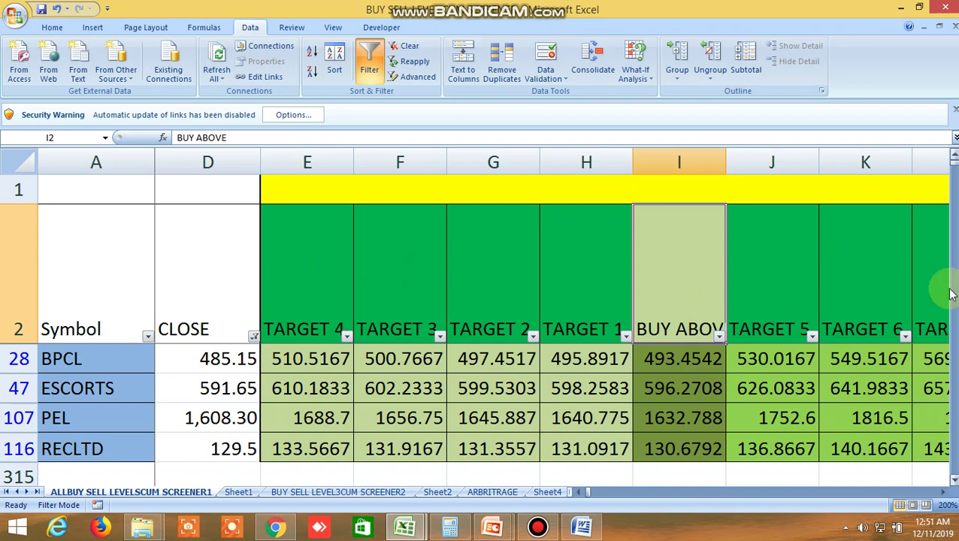
click(214, 360)
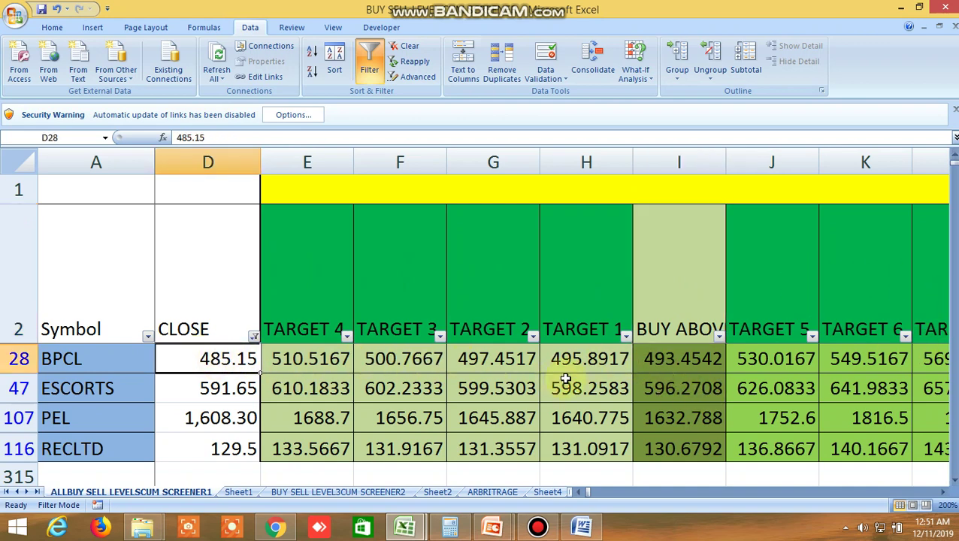
Inspect BPCL's TARGET 1 level and look across the BUY SELL LEVELS 2 columns through to BUY SELL LEVELS 3.
click(599, 363)
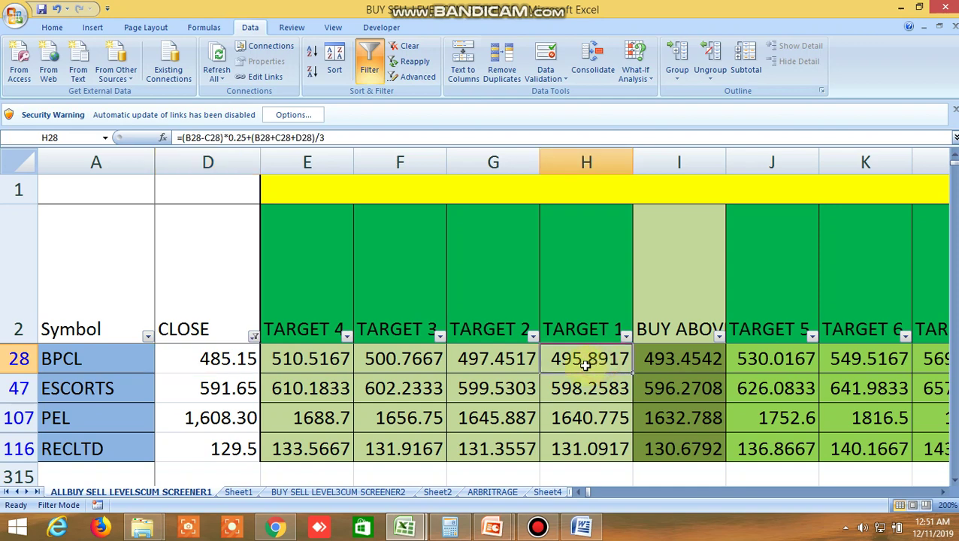
click(498, 477)
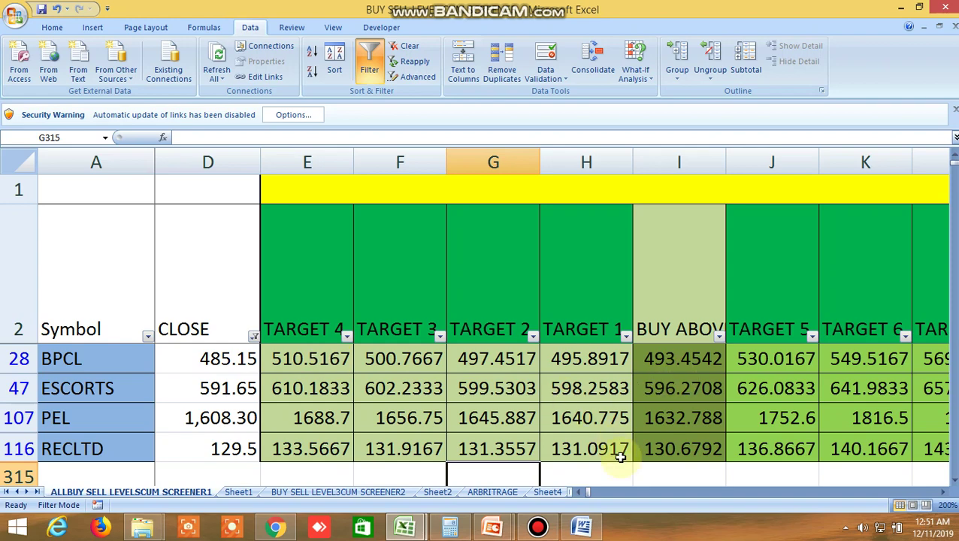
drag(581, 487, 602, 500)
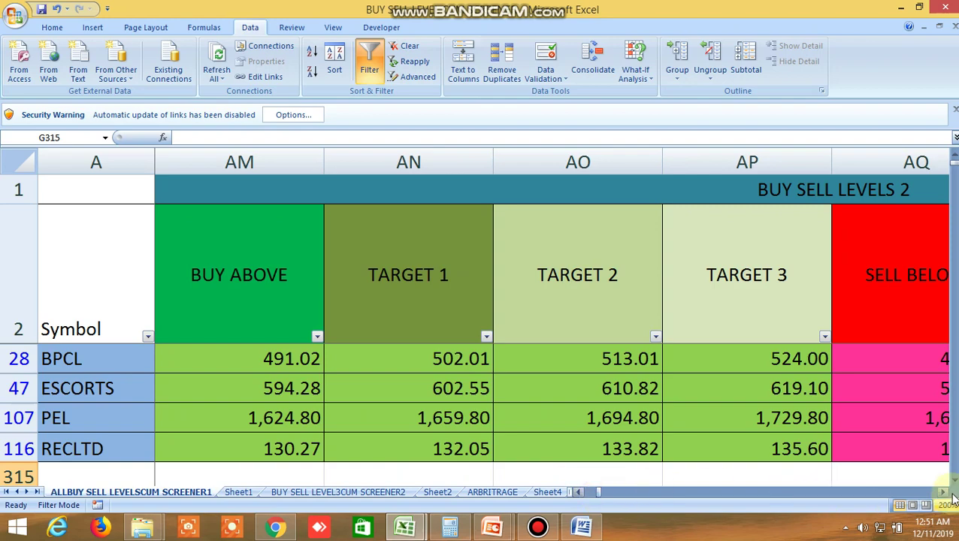
drag(945, 494, 945, 493)
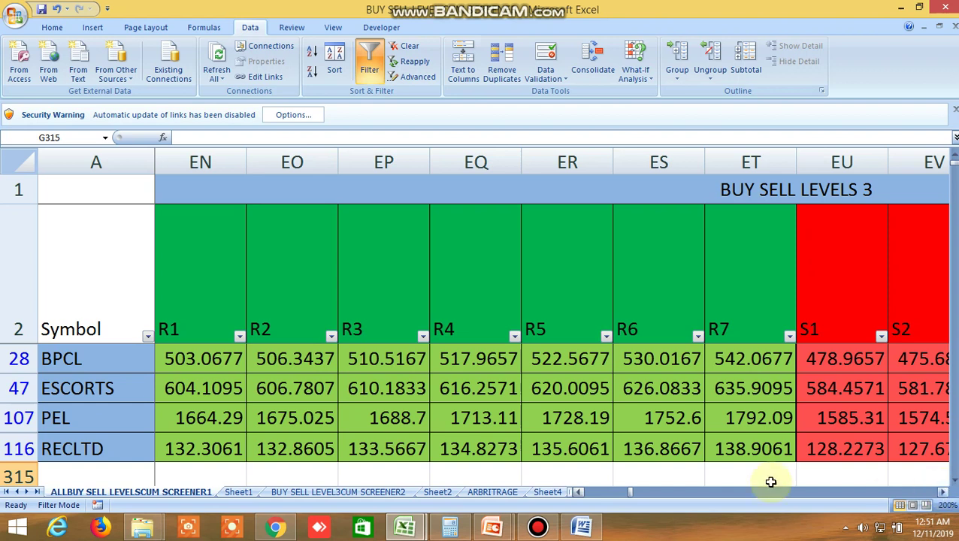
Examine the R1, R2 and S1 headings of BUY SELL LEVELS 3 and continue to the PIVOT POINT columns.
click(194, 301)
click(291, 299)
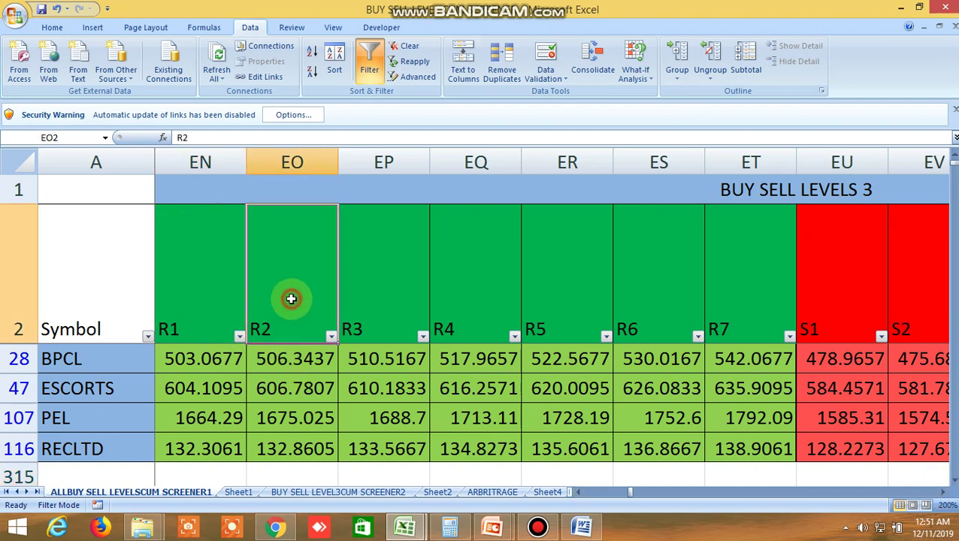
click(205, 314)
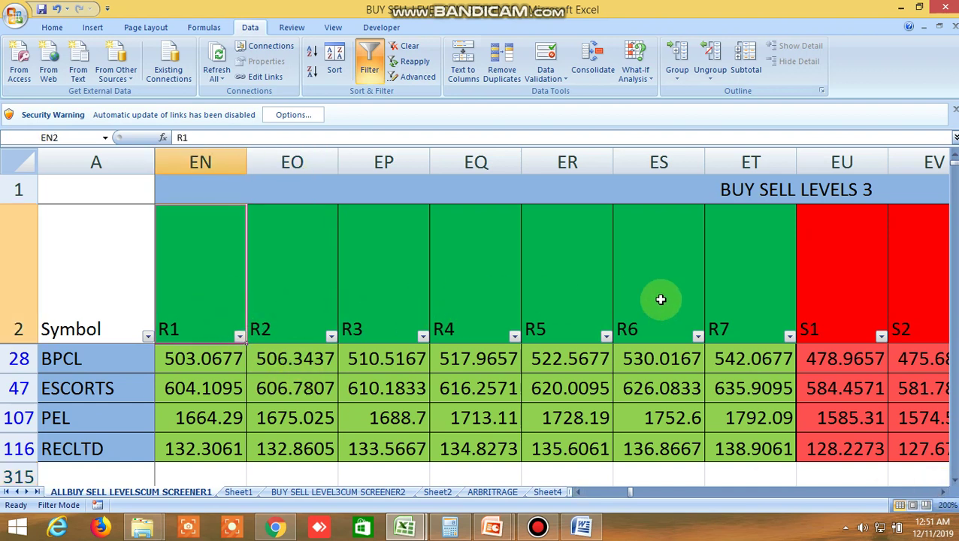
drag(944, 493, 947, 496)
click(560, 293)
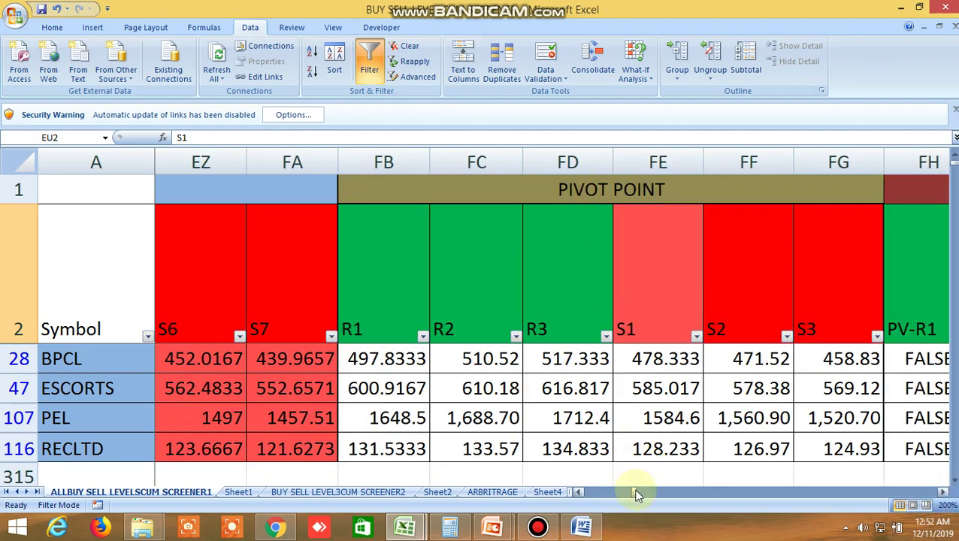
Remove the filter from the sheet and bring the NIFTY & BANKNIFTY section rows into view.
drag(635, 494, 560, 503)
click(366, 66)
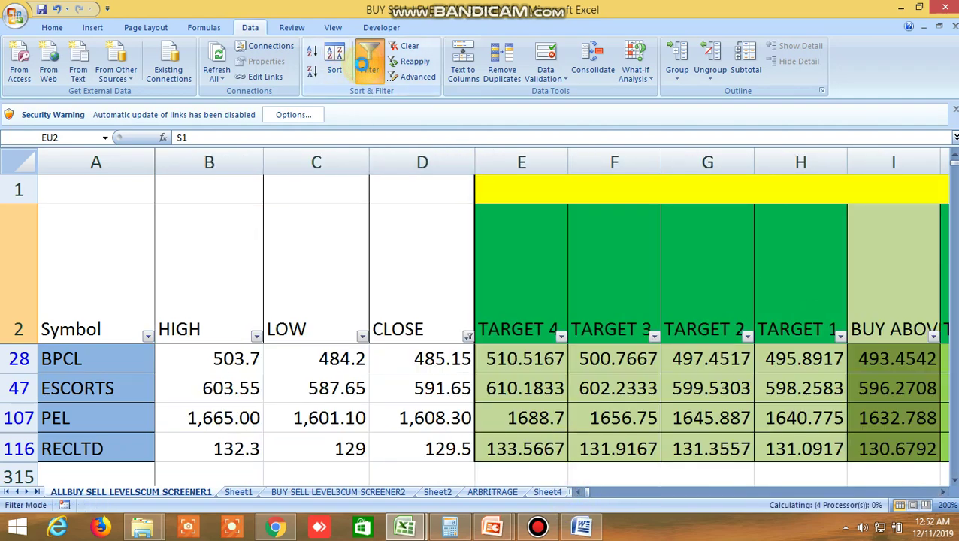
scroll(534, 391, down, 17)
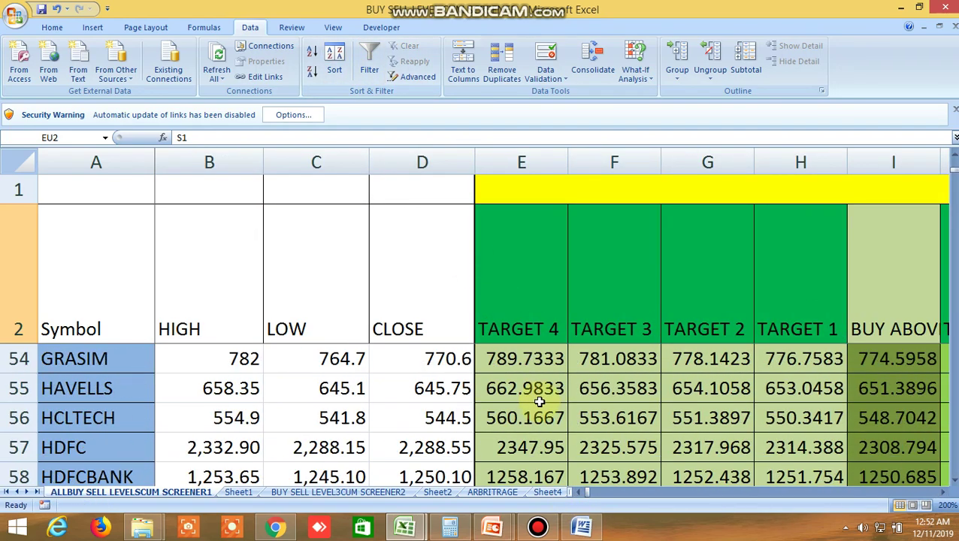
scroll(540, 402, down, 20)
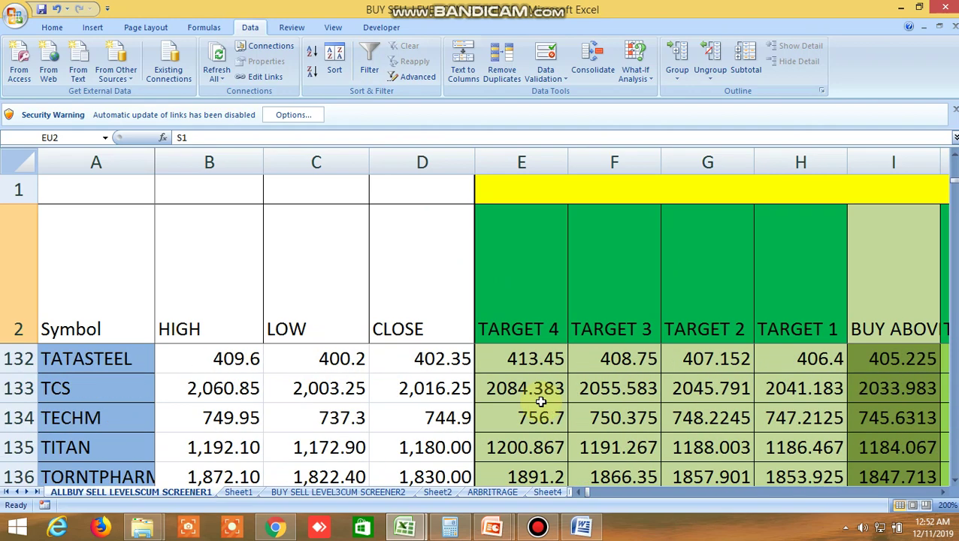
scroll(540, 402, down, 9)
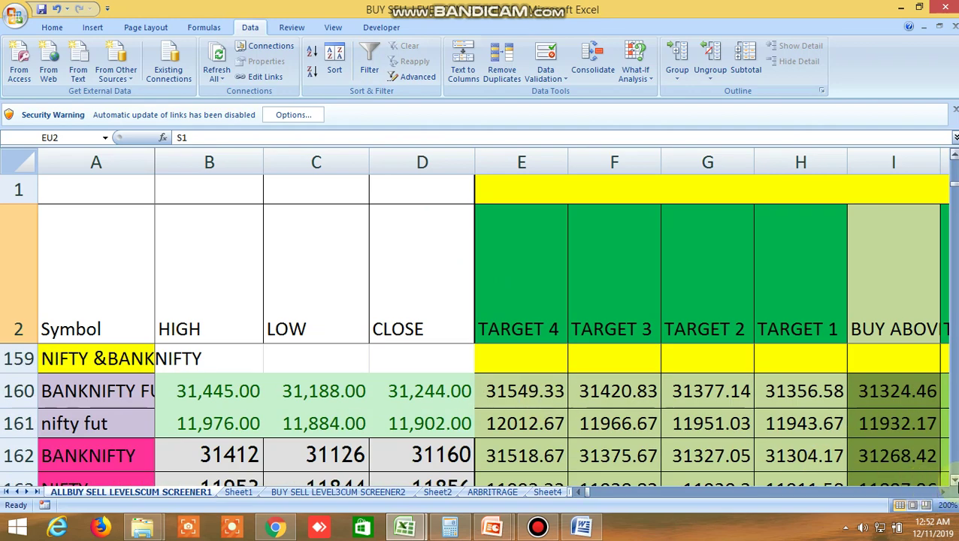
click(953, 482)
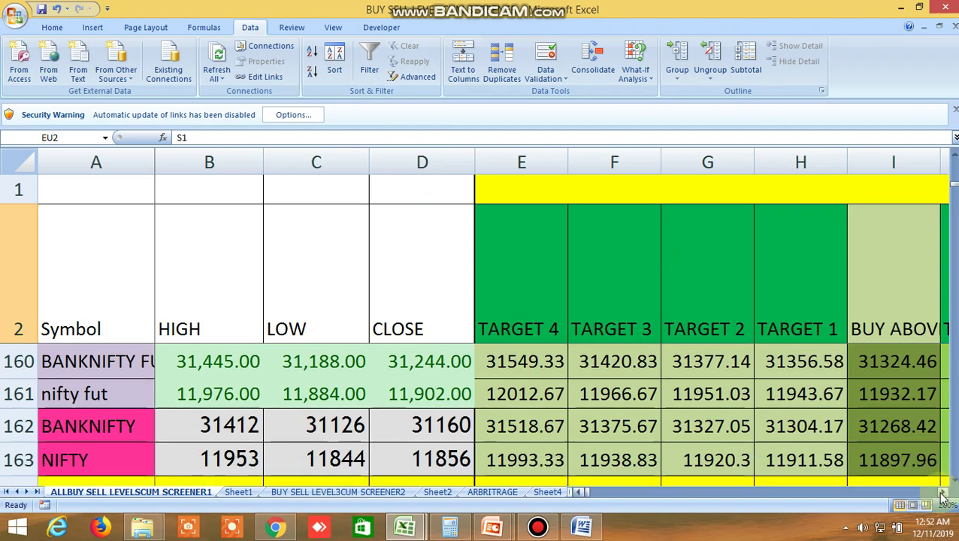
Examine the futures and index rows from the buy targets across to the PIVOT POINT columns, returning to the first columns.
click(942, 493)
click(942, 493)
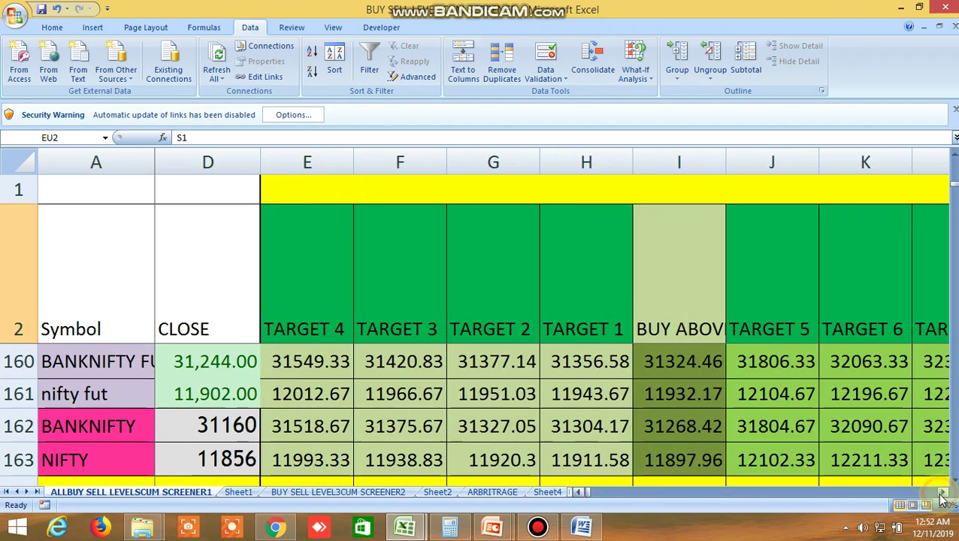
click(942, 493)
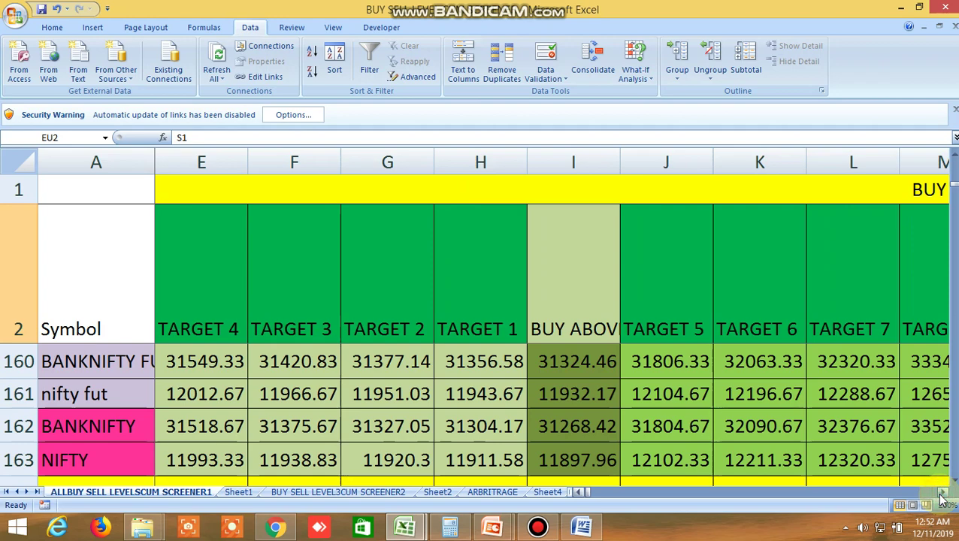
drag(942, 494, 944, 499)
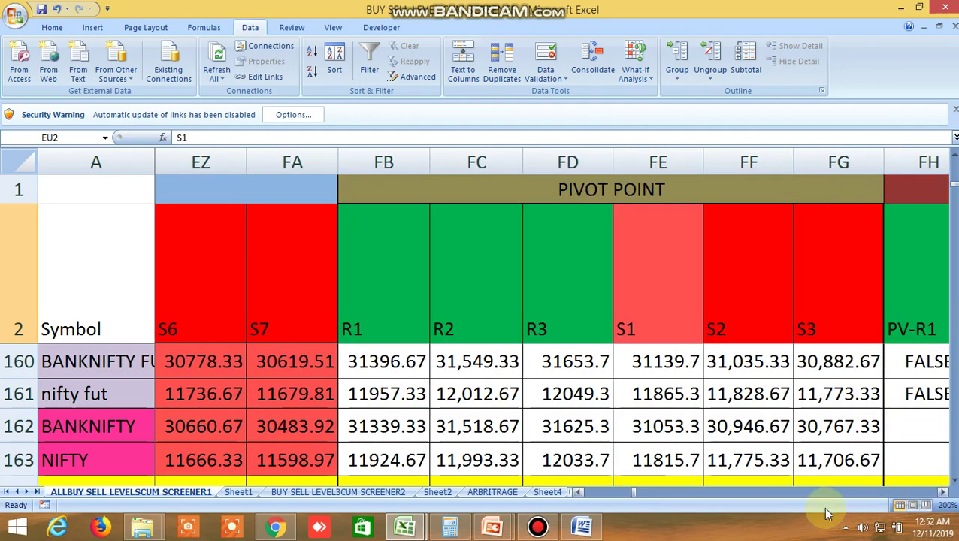
drag(635, 496, 561, 500)
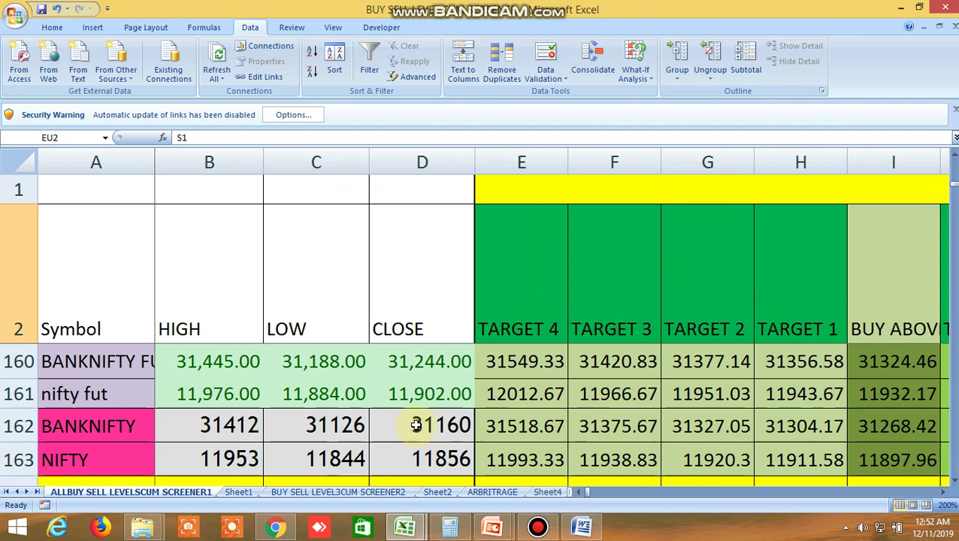
Examine the COMMODITY rows from CRUDEOIL to LEAD across the buy and sell targets of BUY SELL LEVELS 1.
scroll(416, 425, up, 3)
scroll(416, 425, up, 1)
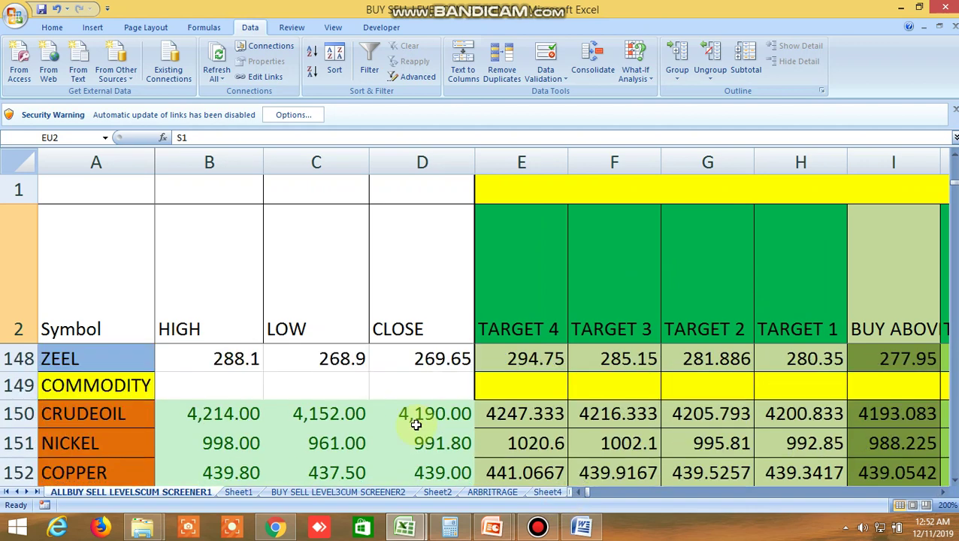
click(953, 479)
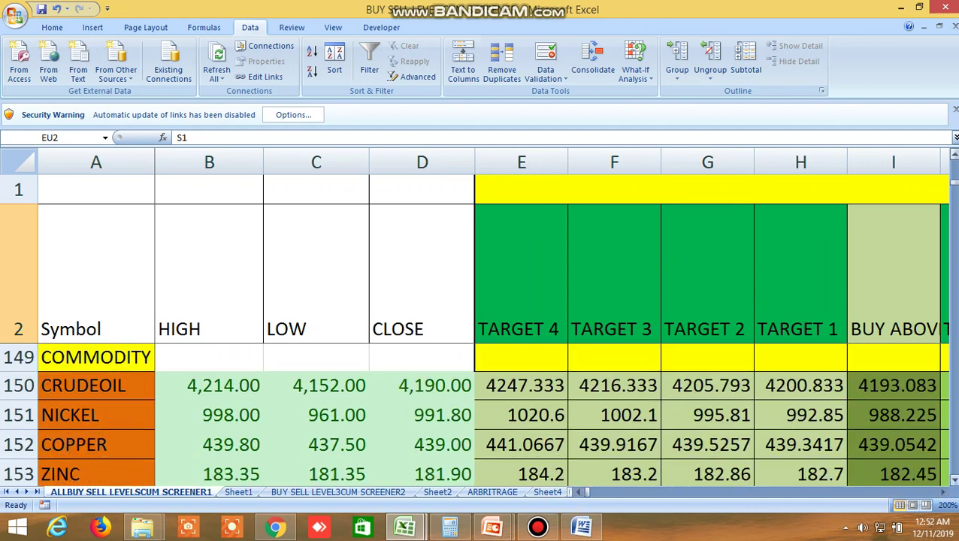
click(953, 478)
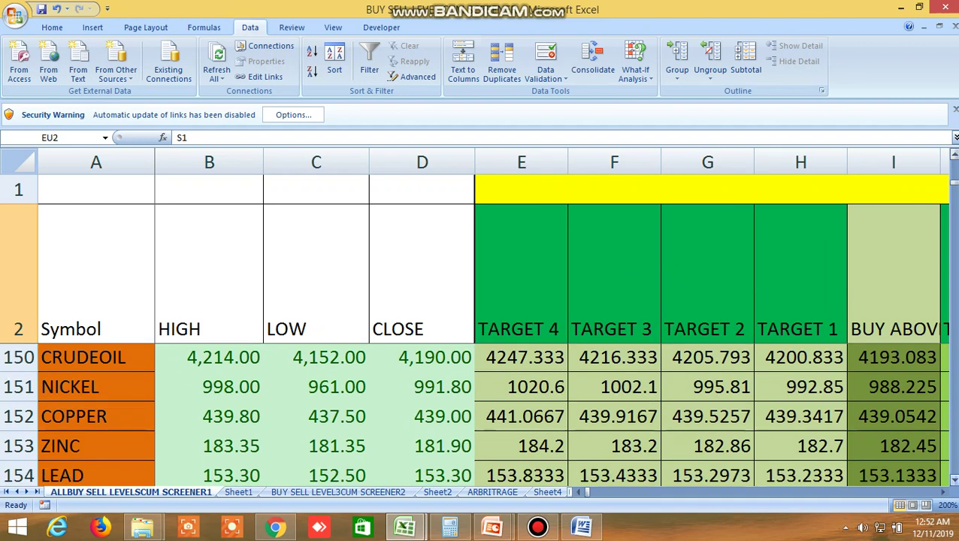
drag(945, 492, 945, 492)
click(945, 492)
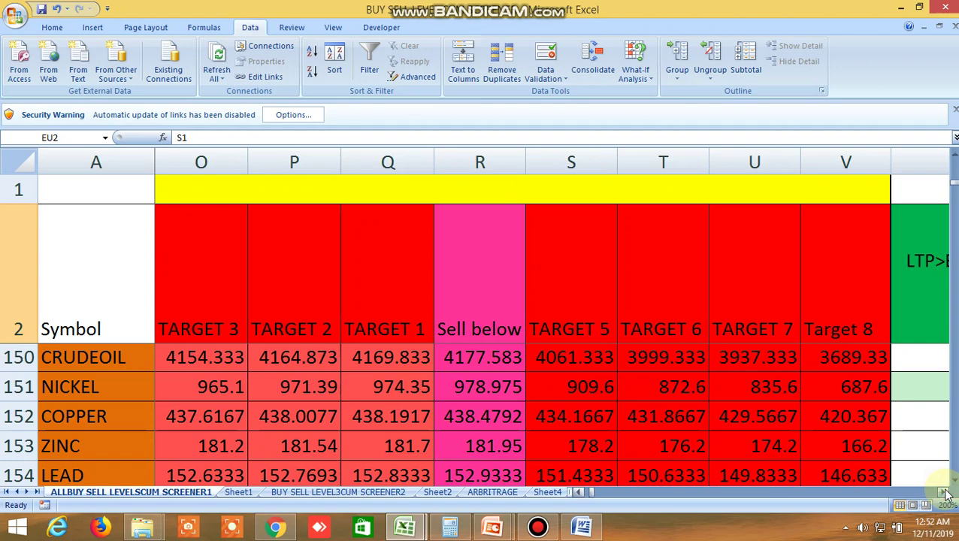
click(579, 493)
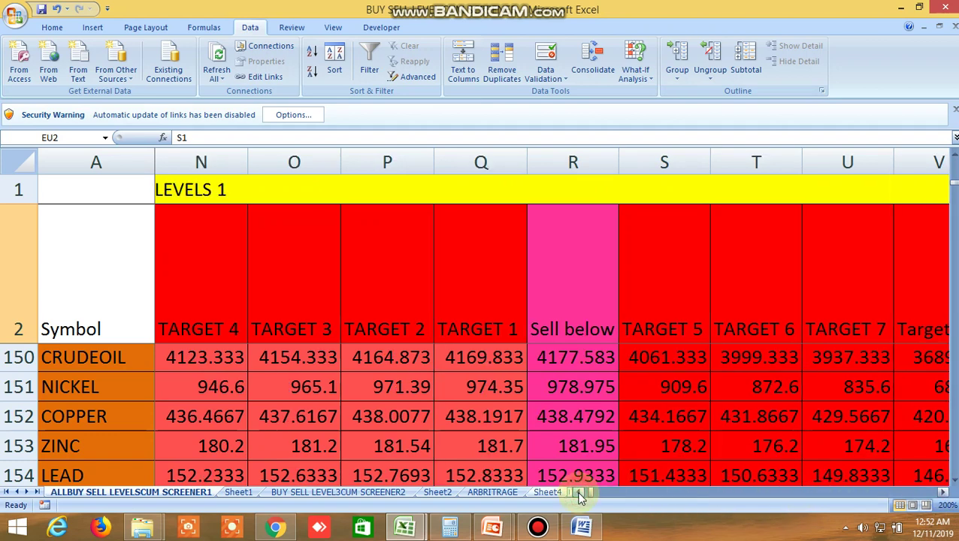
drag(580, 495, 579, 495)
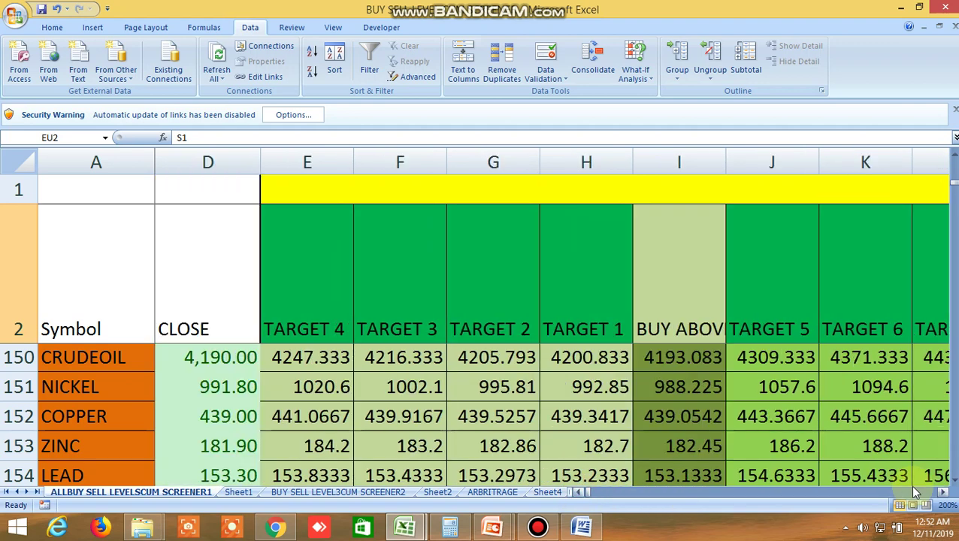
Bring the LEAD to NATURAL GAS rows into view and open the formula of NATURAL GAS's sell-side TARGET 4.
drag(953, 483, 953, 483)
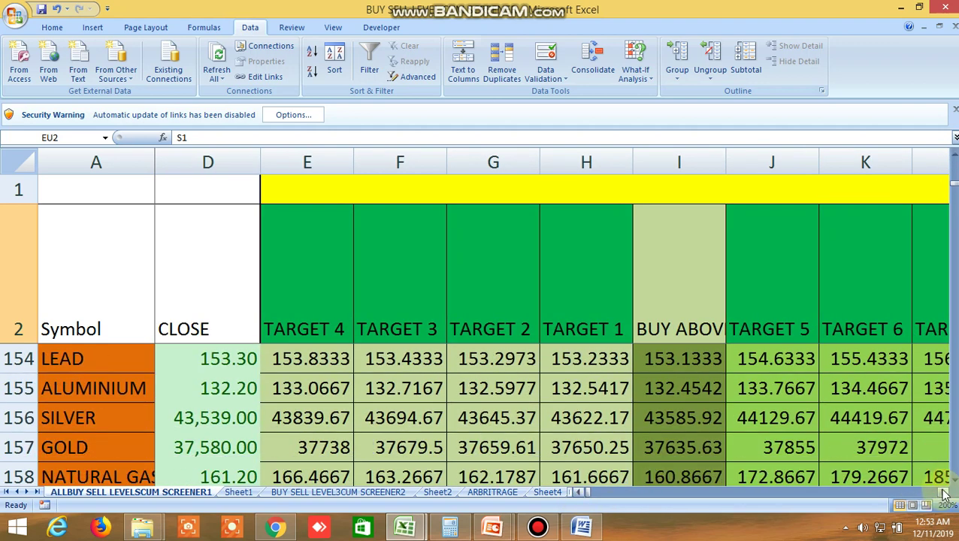
click(945, 494)
click(944, 494)
click(939, 478)
double_click(940, 478)
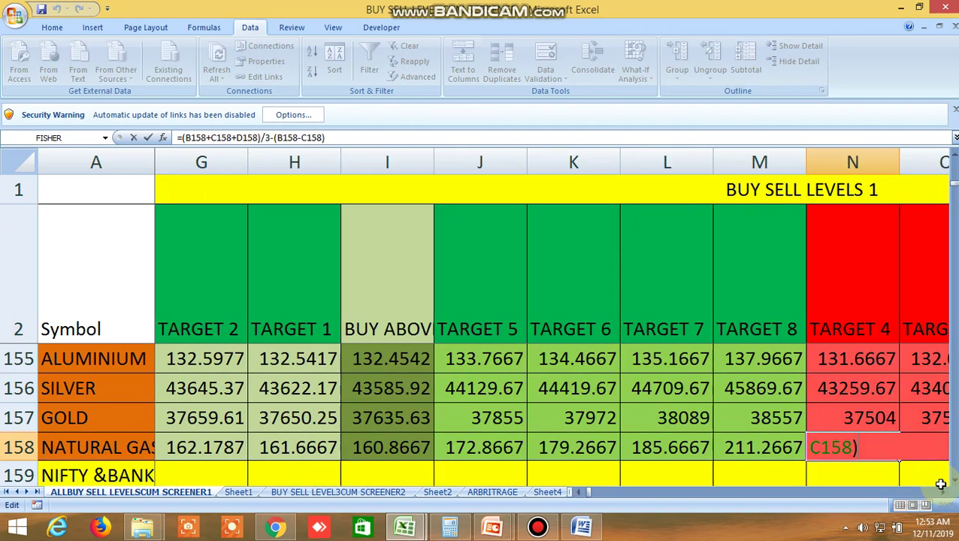
scroll(933, 483, up, 1)
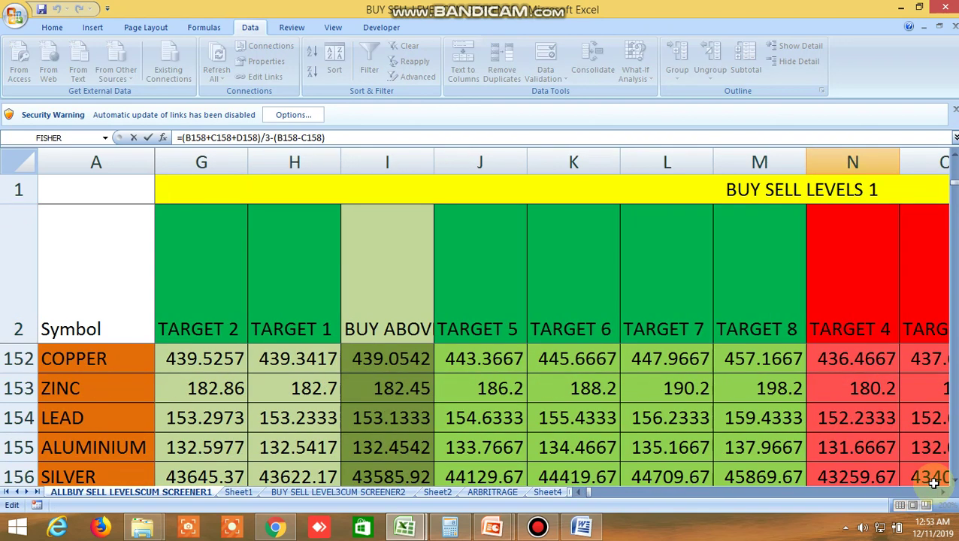
click(953, 483)
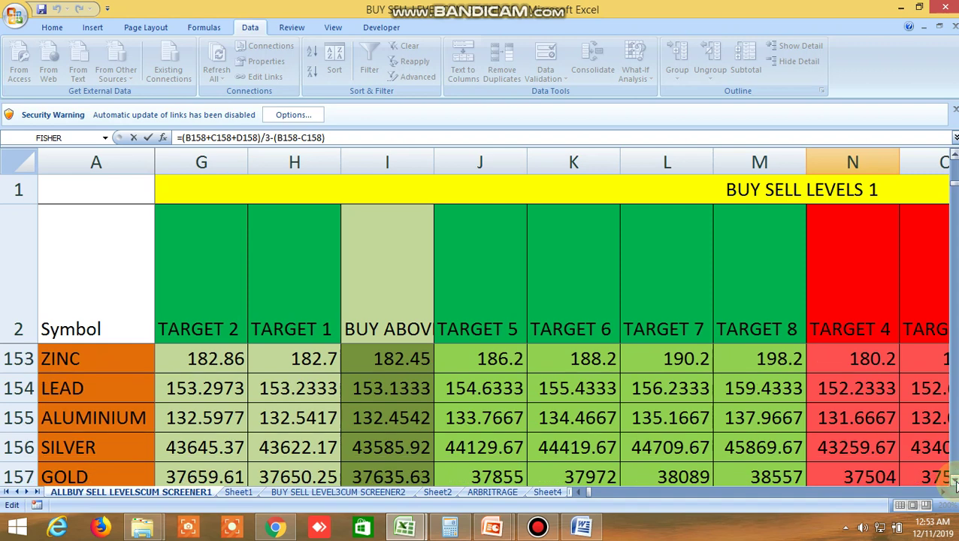
click(952, 483)
Examine the sell-side targets of the LEAD to NATURAL GAS rows and close the open formula by selecting GOLD's Target 8.
click(945, 493)
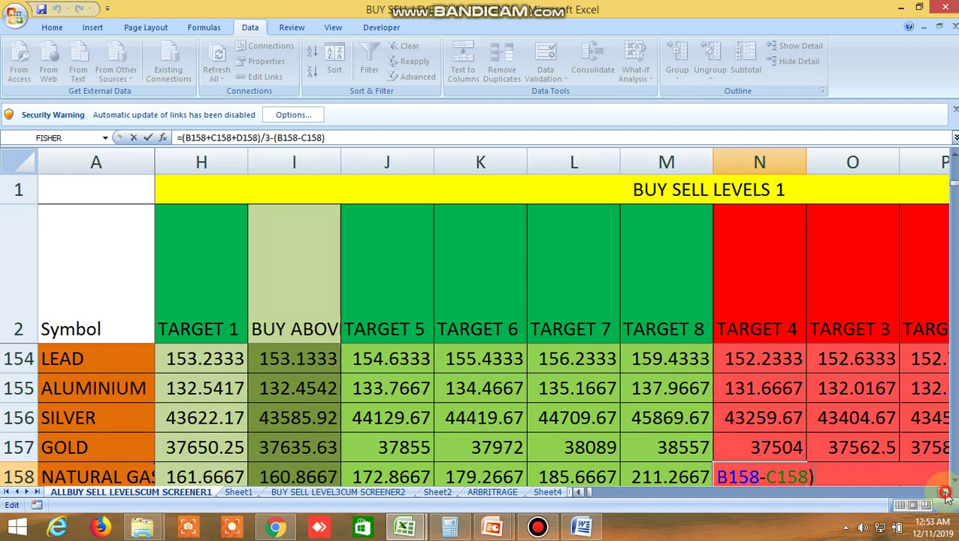
click(945, 494)
click(945, 494)
click(946, 494)
click(945, 494)
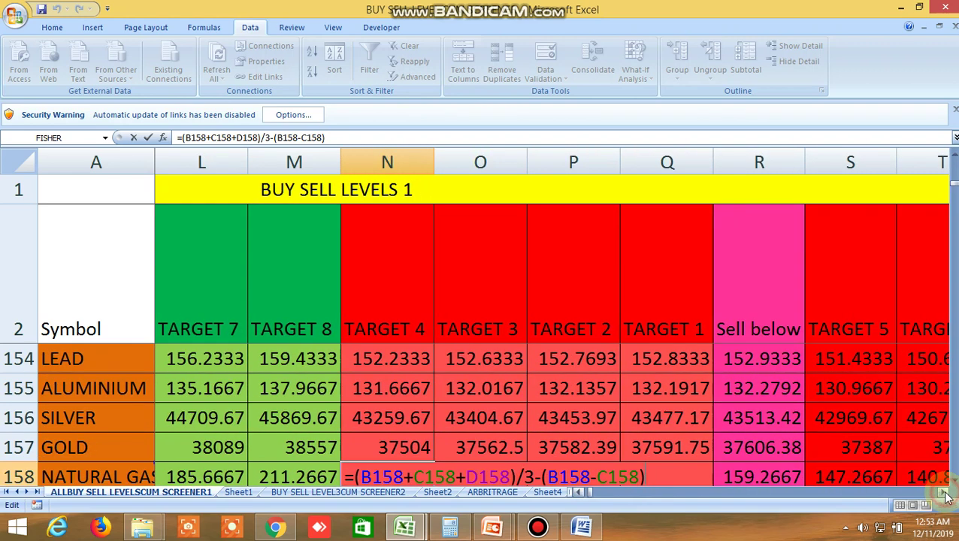
click(945, 494)
click(945, 494)
click(946, 494)
click(945, 493)
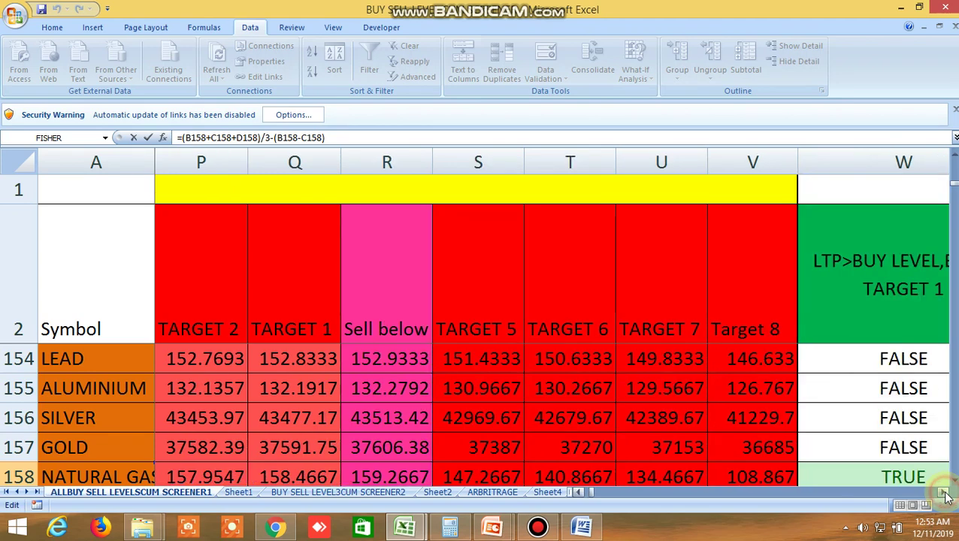
click(766, 443)
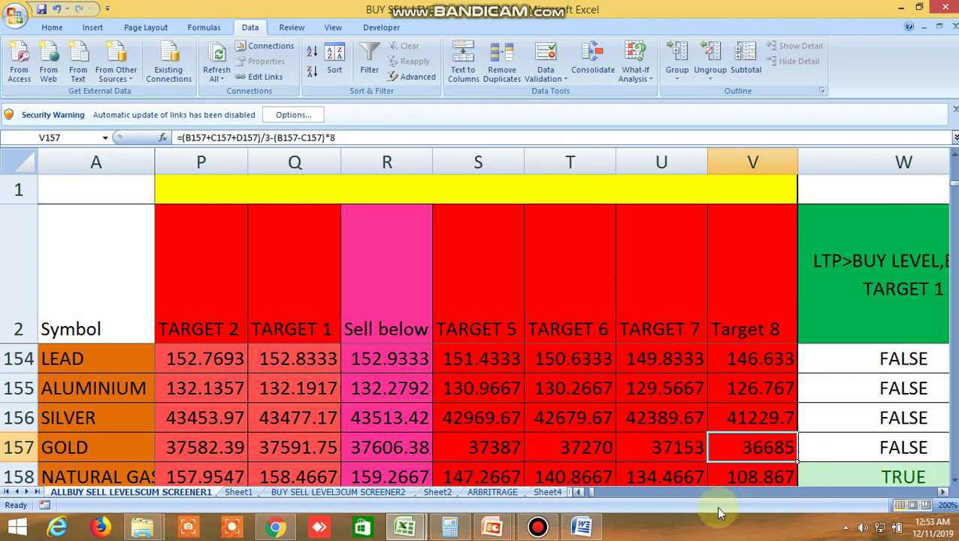
Examine the BANKBARODA to BHARATFORG rows from HIGH, LOW and CLOSE across the buy-side targets of BUY SELL LEVELS 1.
drag(592, 498, 577, 497)
scroll(456, 425, down, 5)
scroll(456, 425, down, 4)
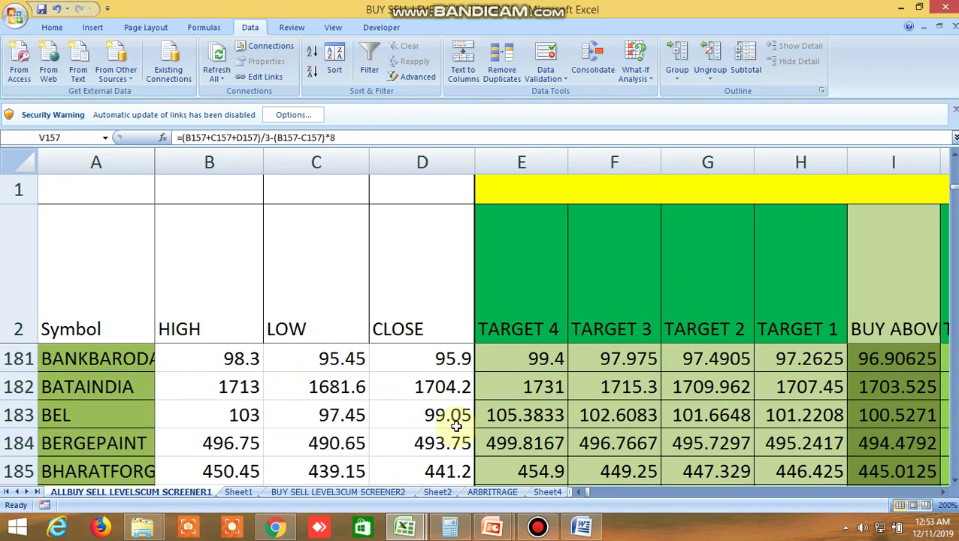
click(943, 496)
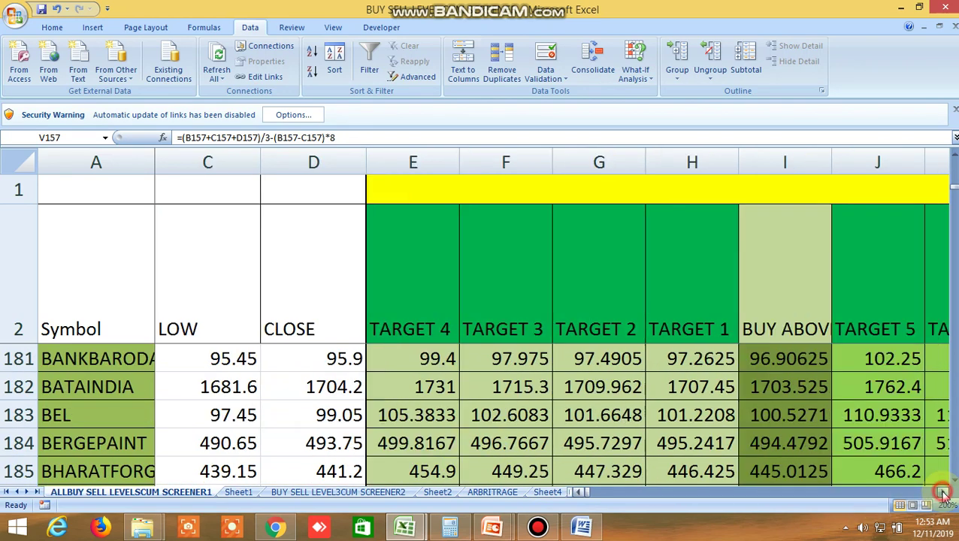
click(943, 496)
click(944, 496)
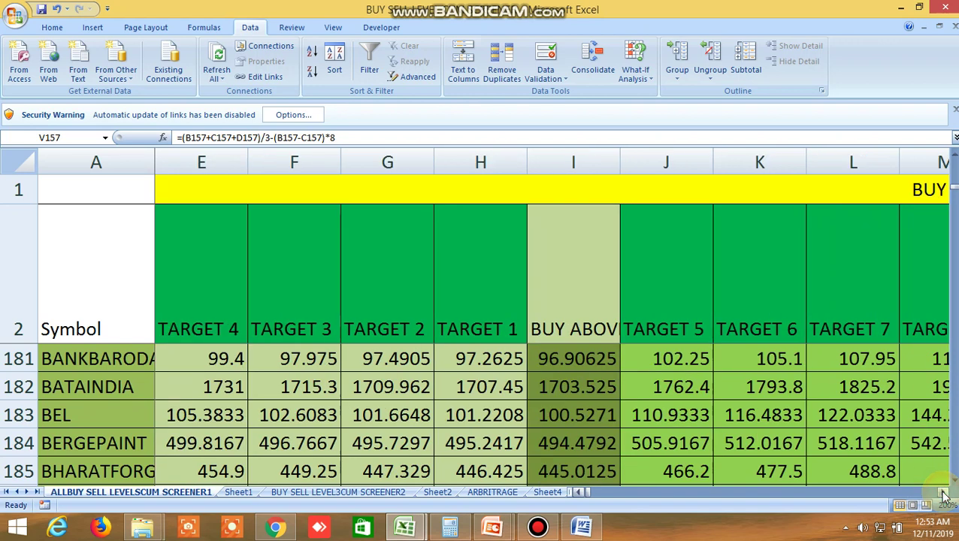
click(944, 496)
click(943, 496)
click(943, 496)
click(944, 495)
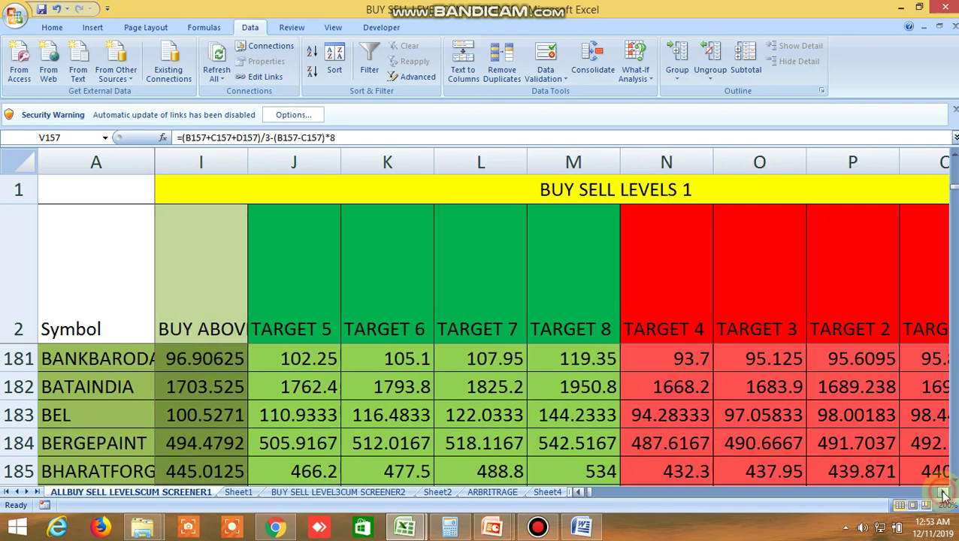
Examine the sell-side targets of the BANKBARODA to BHARATFORG rows through Target 8, returning to the first columns.
click(944, 496)
click(943, 496)
click(944, 496)
click(944, 496)
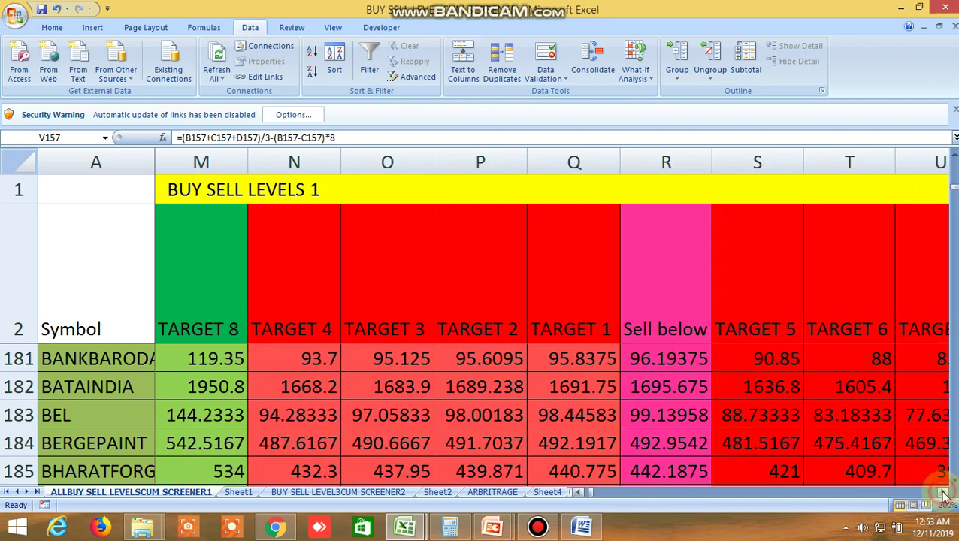
click(944, 496)
click(943, 496)
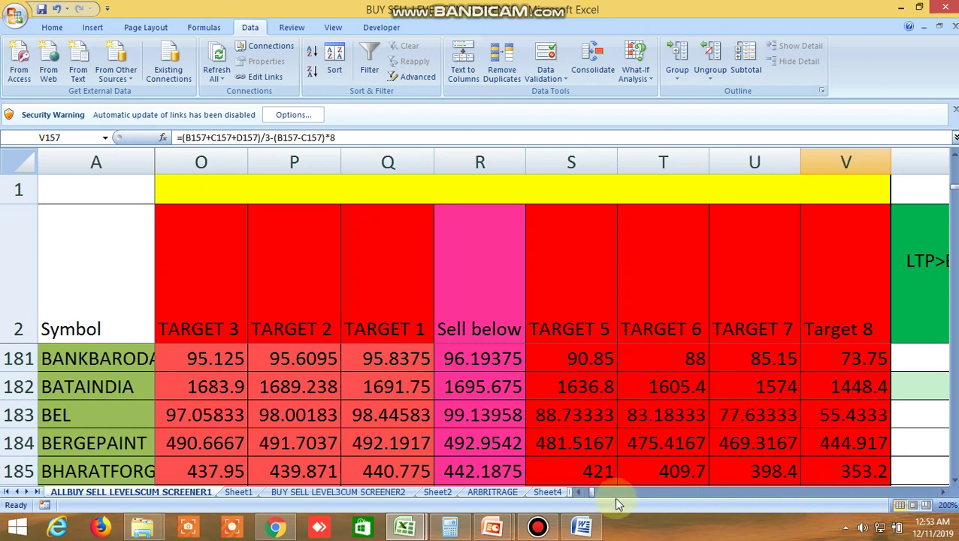
mouse_move(586, 493)
mouse_down()
mouse_move(593, 490)
mouse_move(583, 490)
mouse_up()
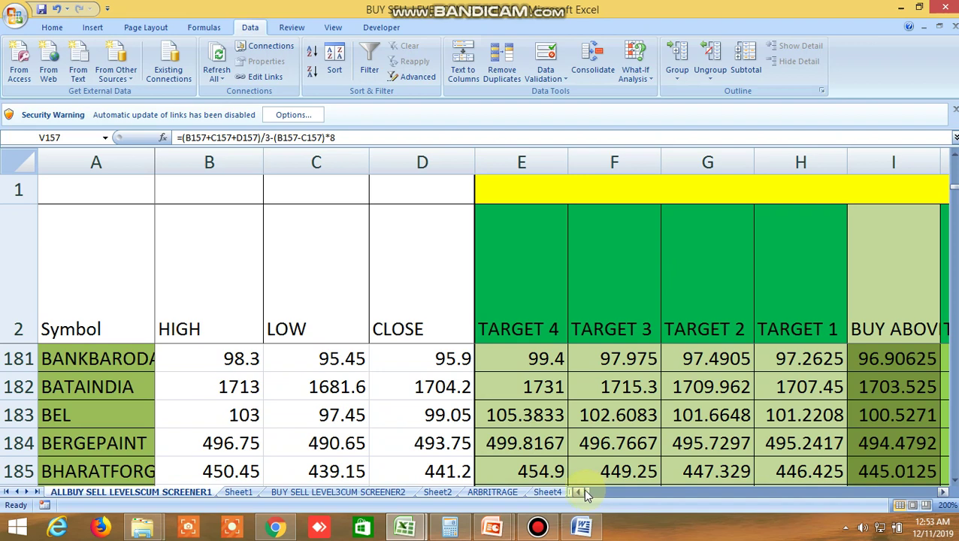
Bring the COALINDIA to DABUR rows into view and examine their buy level and buy-side targets through TARGET 8.
scroll(593, 440, down, 6)
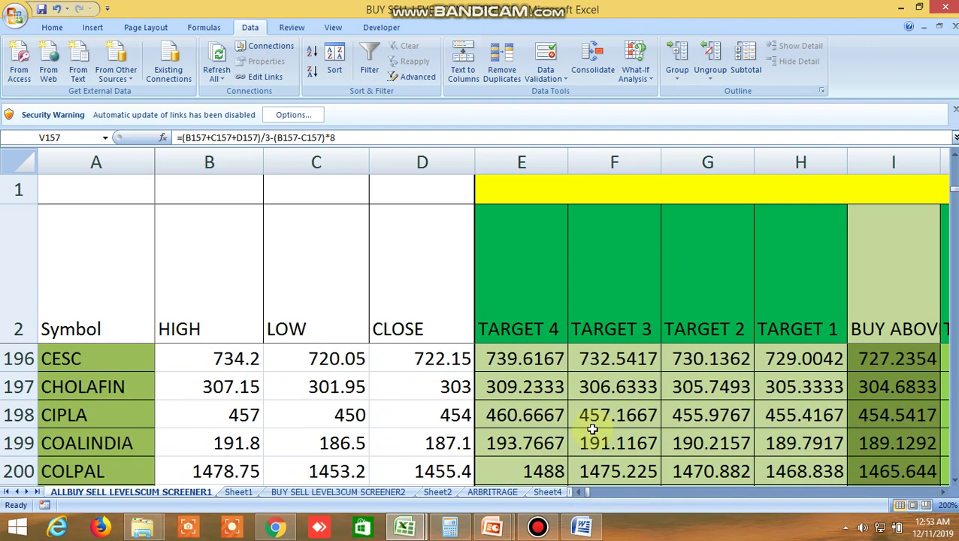
click(944, 492)
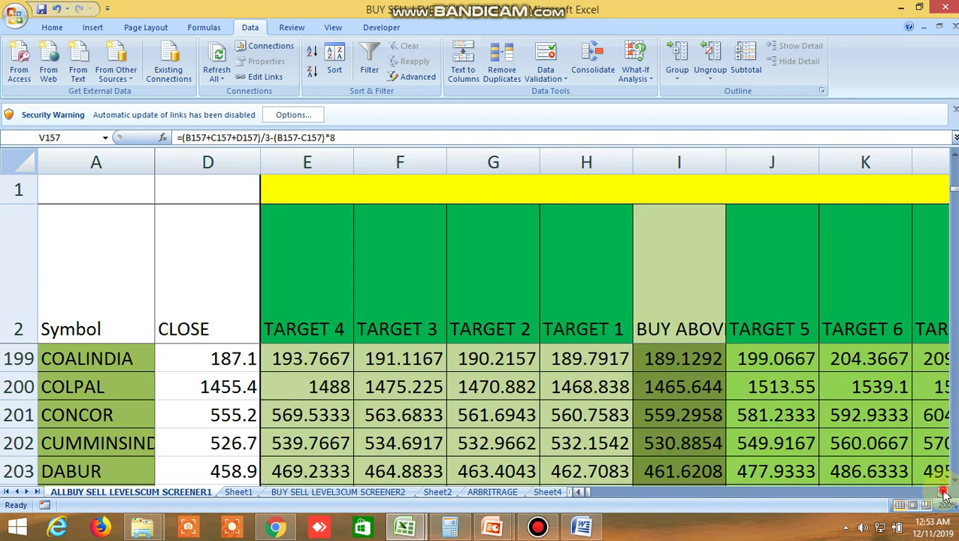
click(944, 493)
click(944, 492)
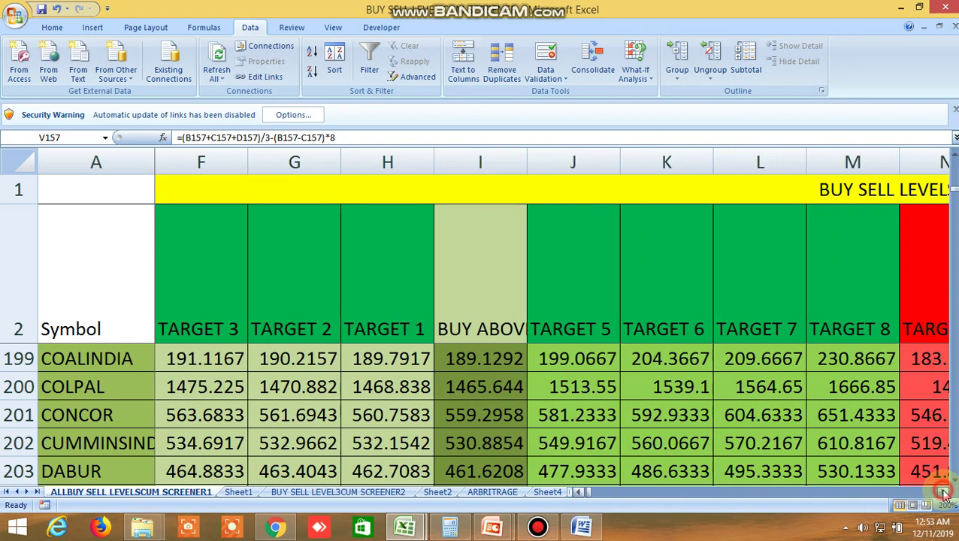
Examine the sell level and sell-side targets of the COALINDIA to DABUR rows, returning to the first columns.
click(944, 492)
click(943, 492)
click(944, 492)
click(944, 492)
click(944, 493)
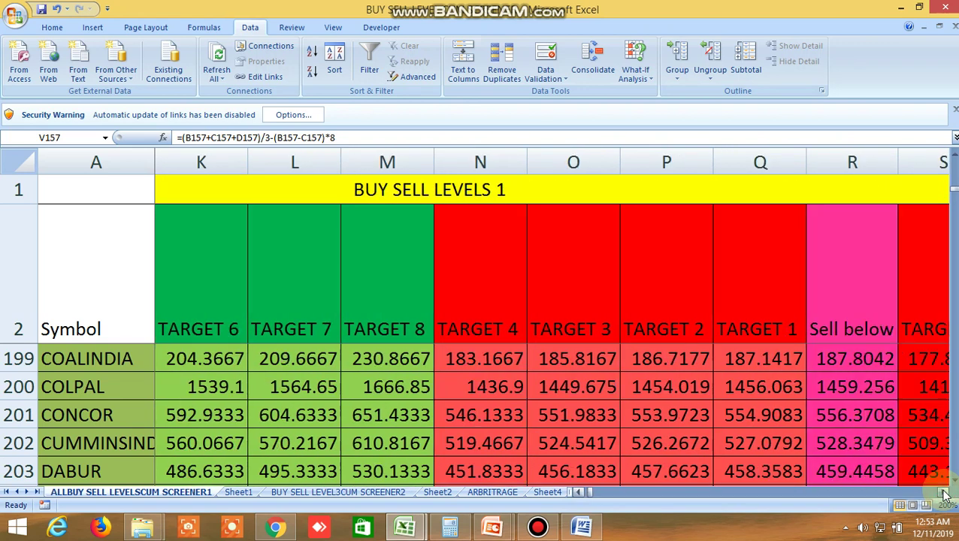
click(944, 492)
click(944, 492)
click(944, 492)
click(943, 492)
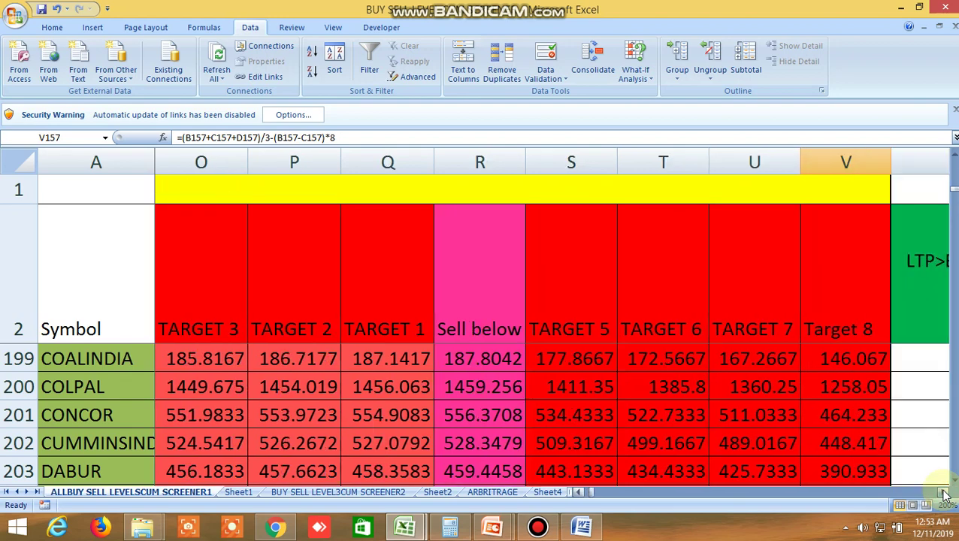
mouse_move(585, 494)
mouse_down()
mouse_move(594, 496)
mouse_move(580, 500)
mouse_up()
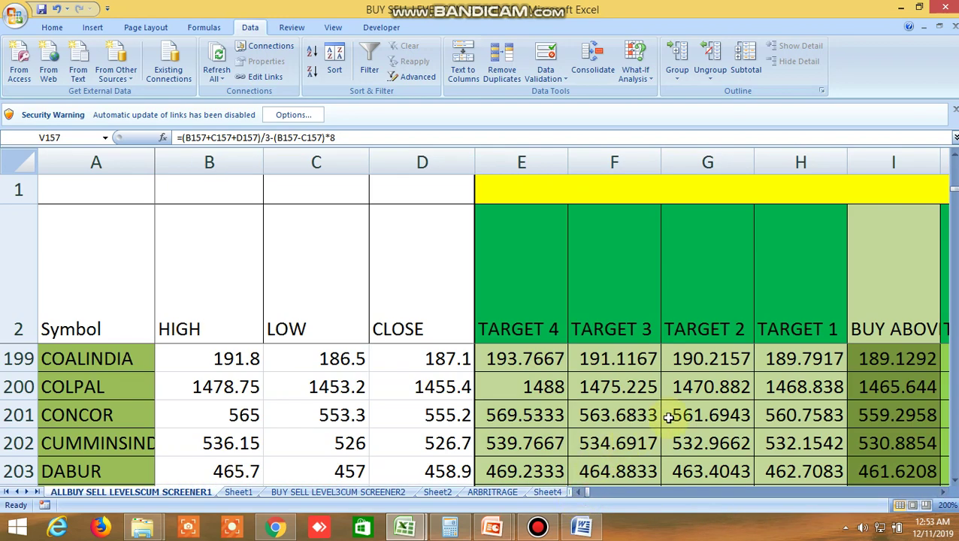
Examine the HAVELLS to HEROMOTOCO rows across to the LTP>BUY LEVEL signal column and return to the first columns.
scroll(669, 417, down, 3)
scroll(669, 418, down, 3)
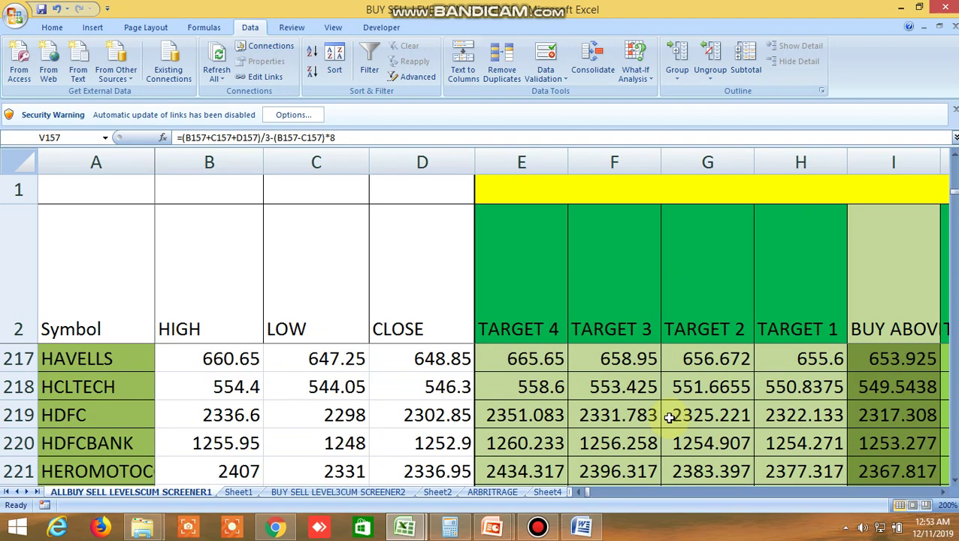
click(946, 496)
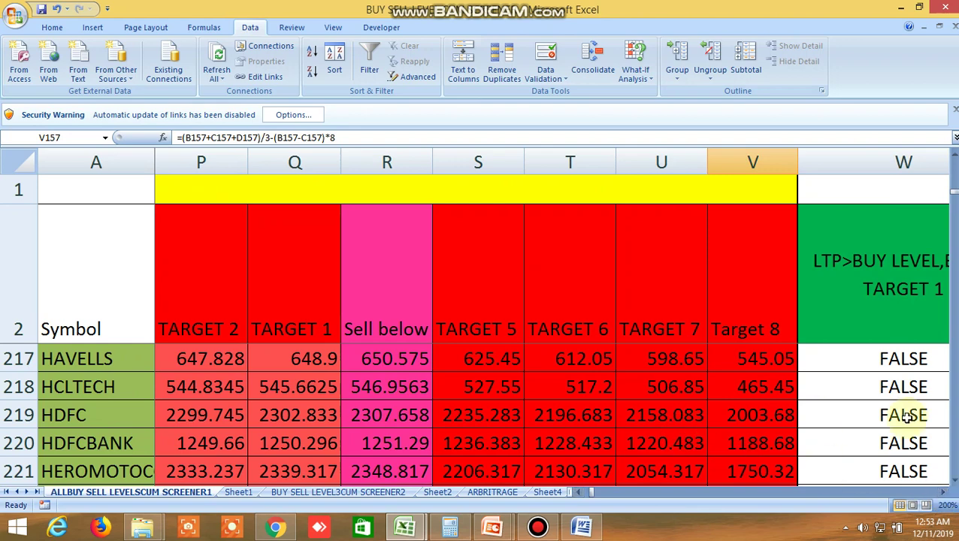
click(575, 492)
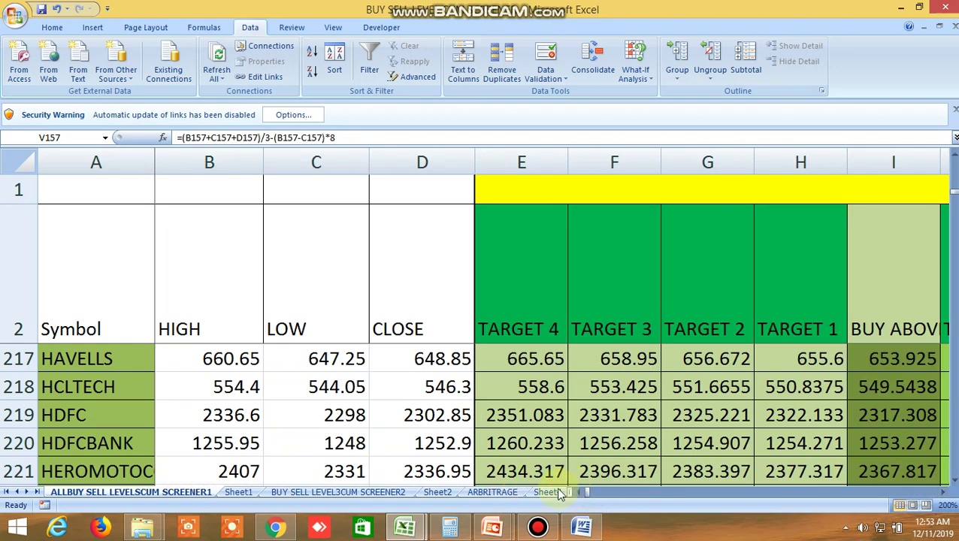
Switch to the NESTLEIND19DECFUT chart in Chrome and minimize the Bandicam window after briefly viewing it.
click(275, 527)
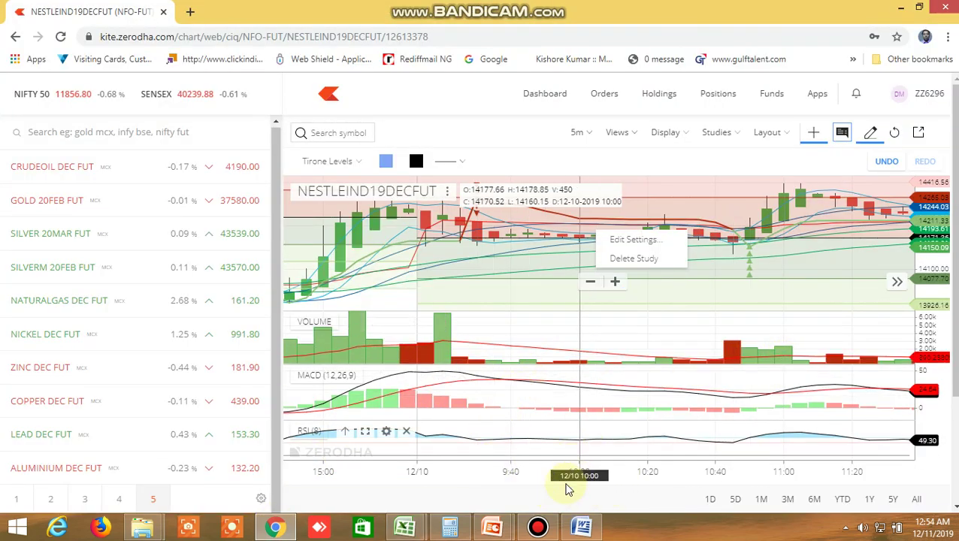
mouse_move(538, 530)
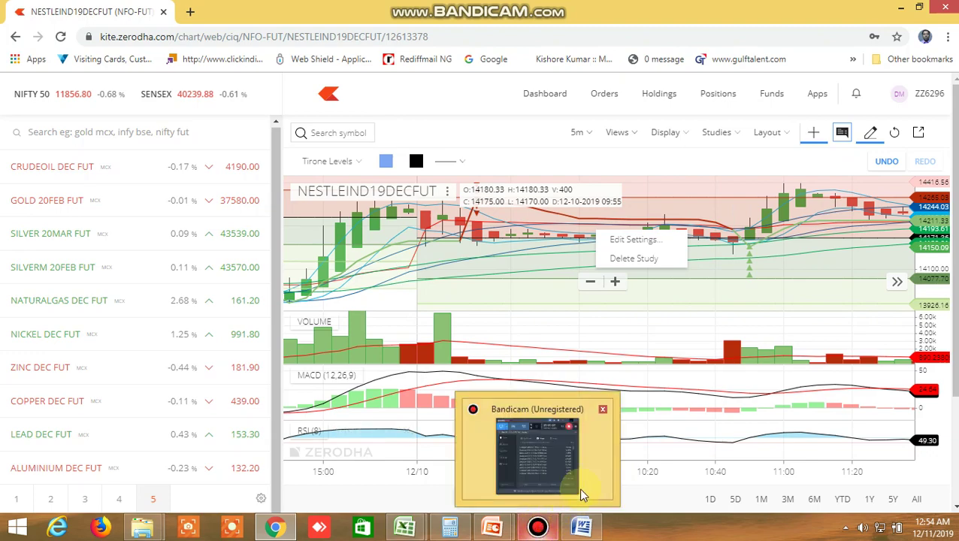
click(551, 468)
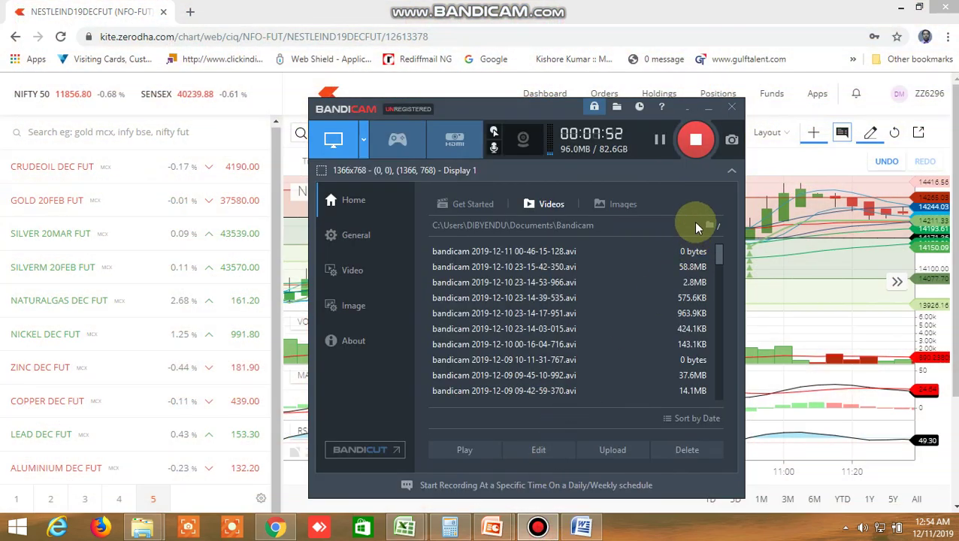
click(708, 107)
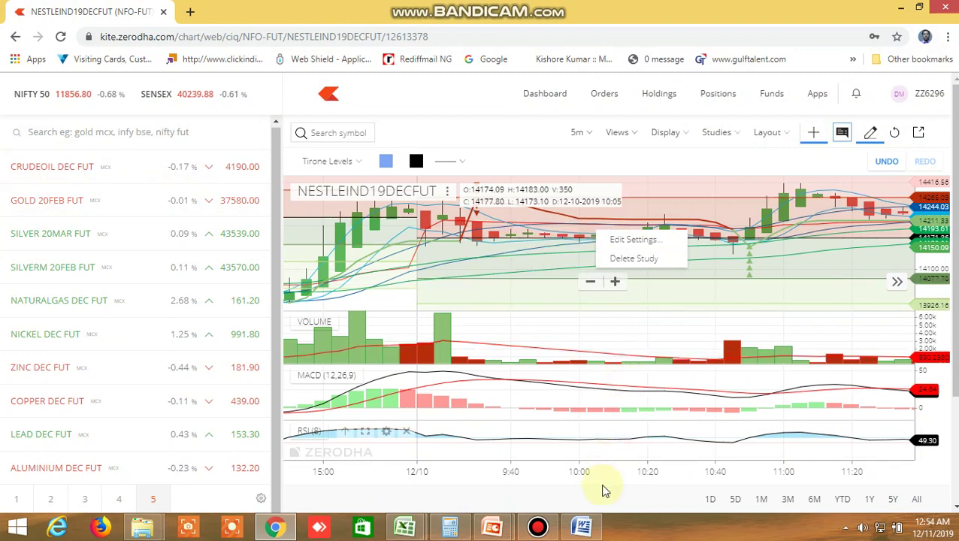
Switch to the Word document and read through the pair trading notes to the section "Some important words regarding stock market".
click(583, 529)
scroll(556, 406, down, 10)
scroll(548, 399, down, 12)
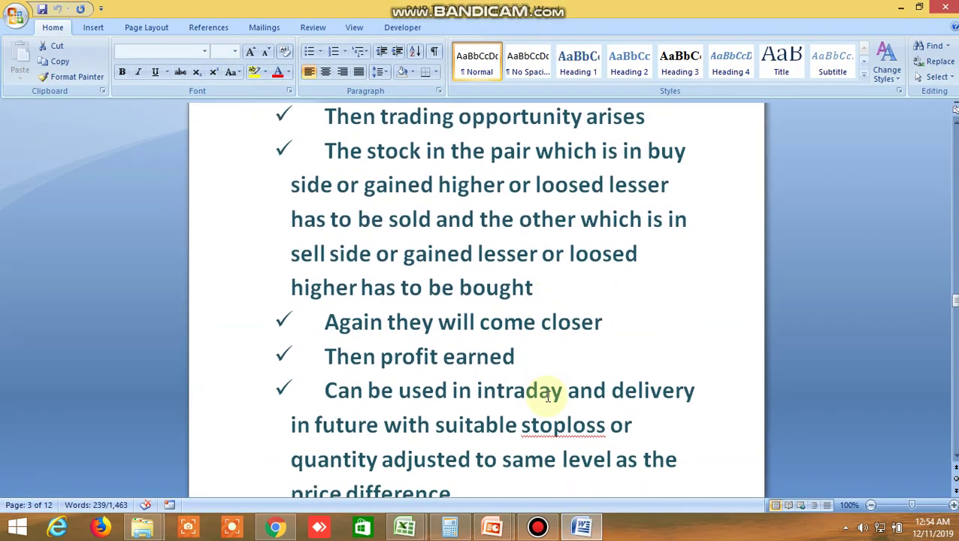
scroll(548, 399, down, 12)
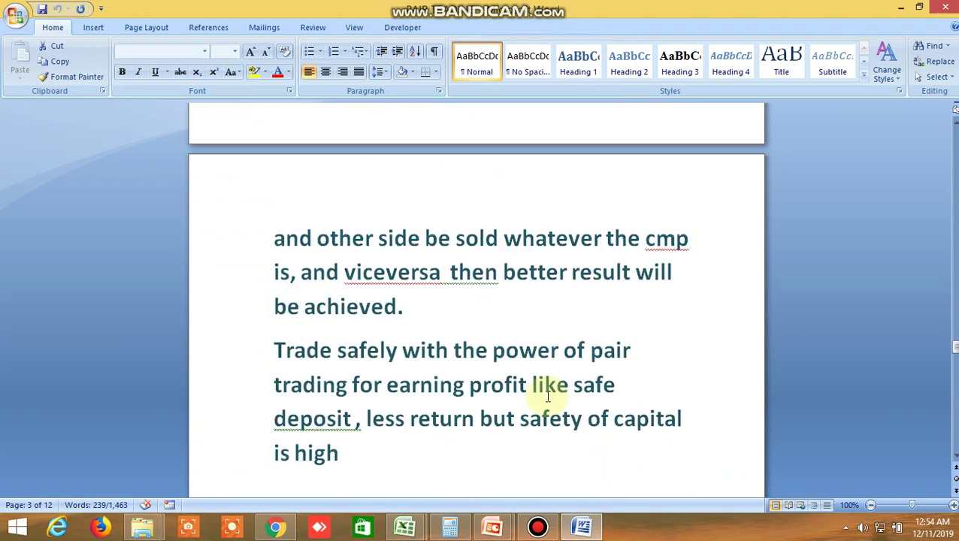
scroll(547, 398, down, 3)
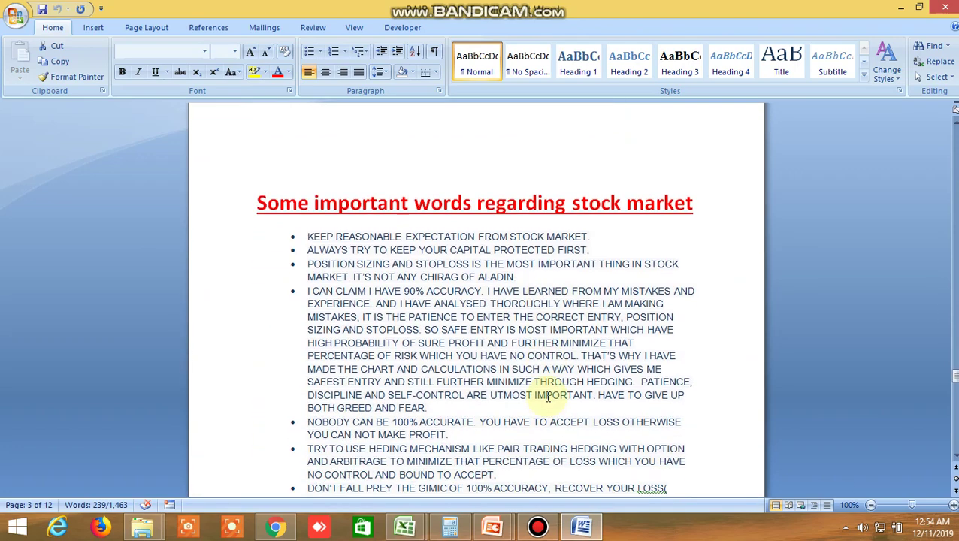
scroll(548, 399, down, 1)
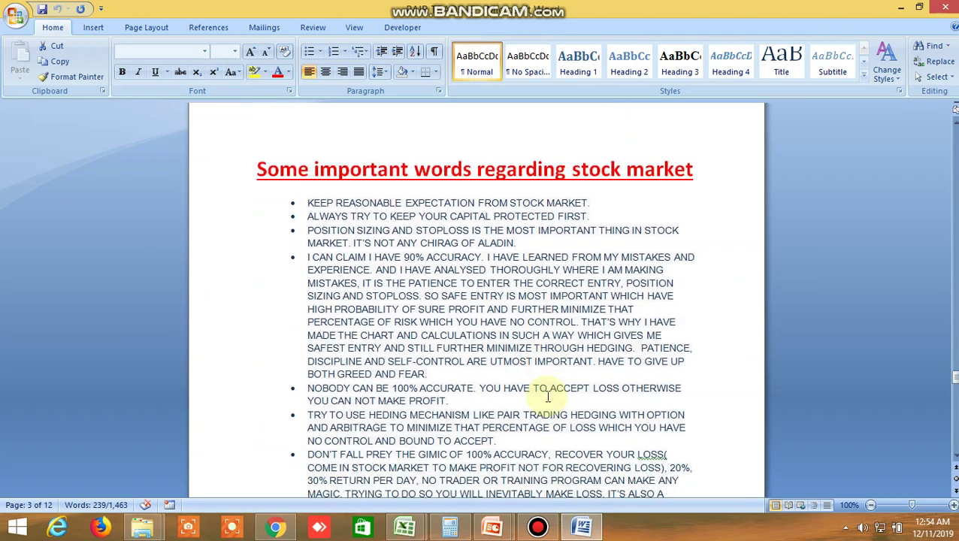
scroll(548, 399, down, 1)
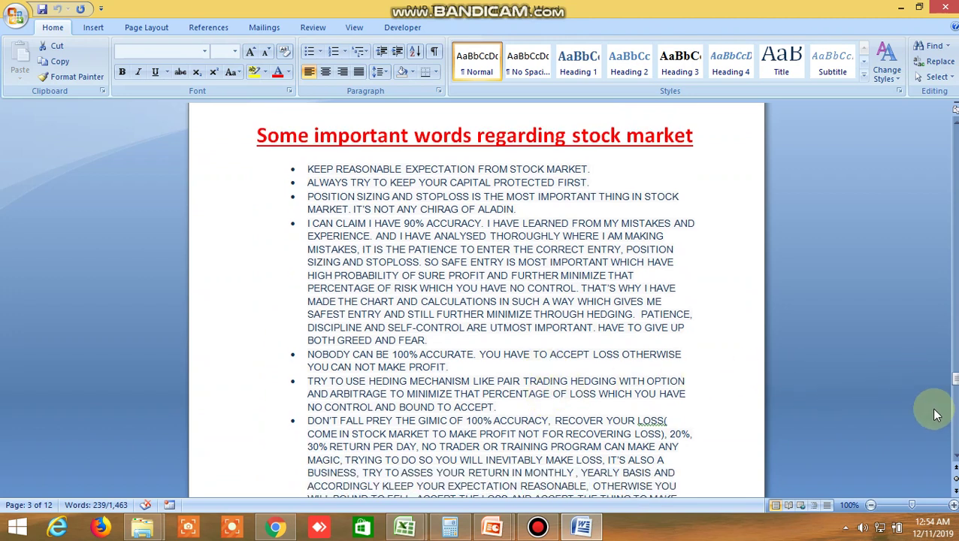